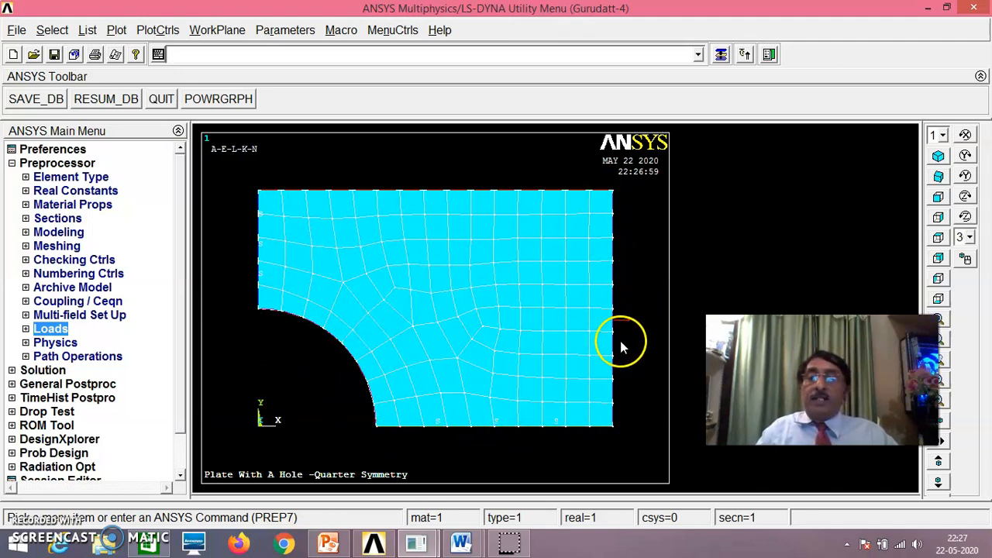
left_click(51, 329)
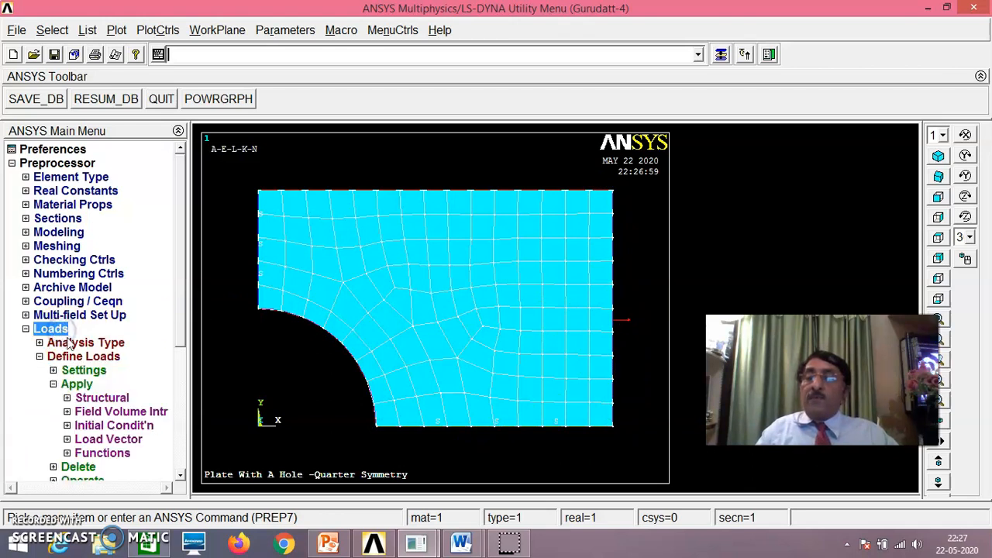
left_click(182, 360)
left_click(99, 342)
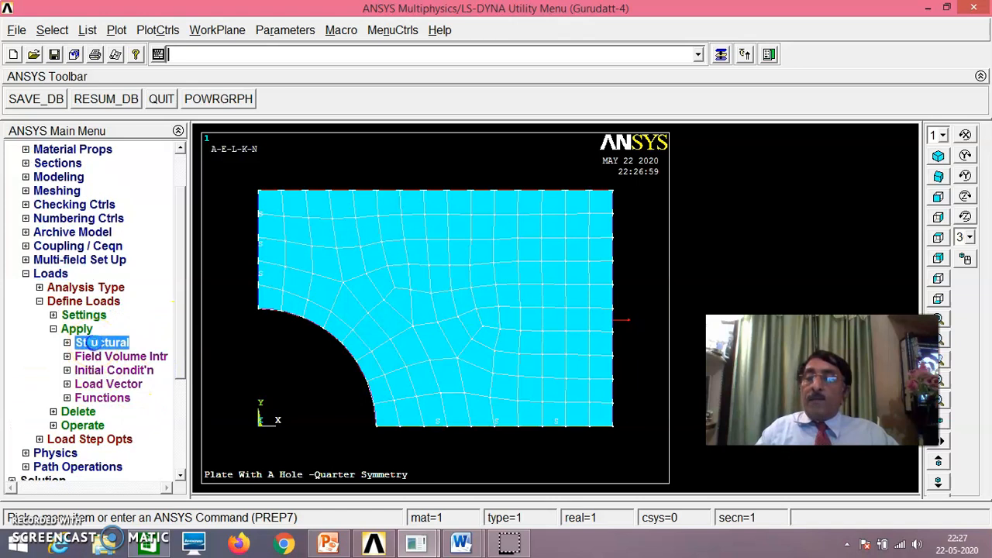
left_click_drag(183, 281, 175, 341)
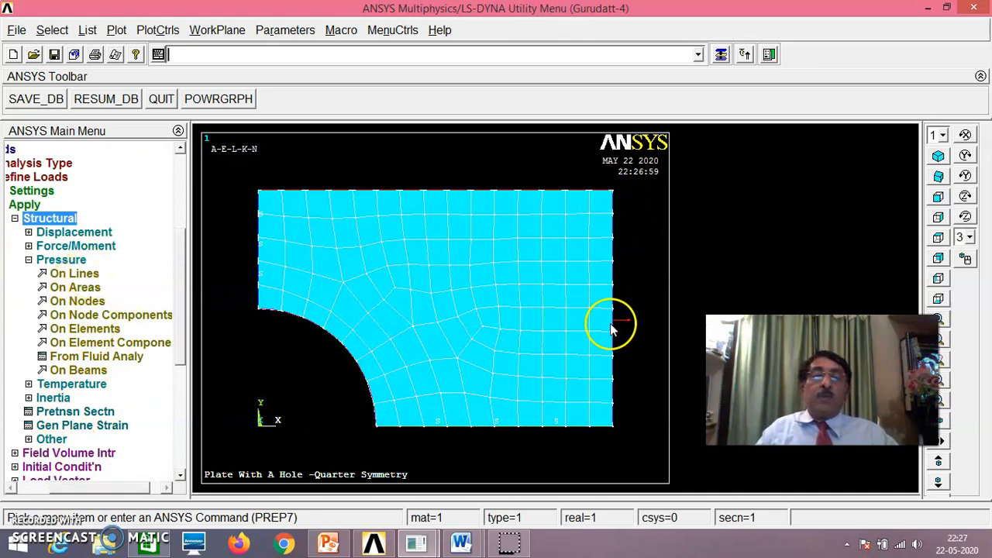
left_click(14, 219)
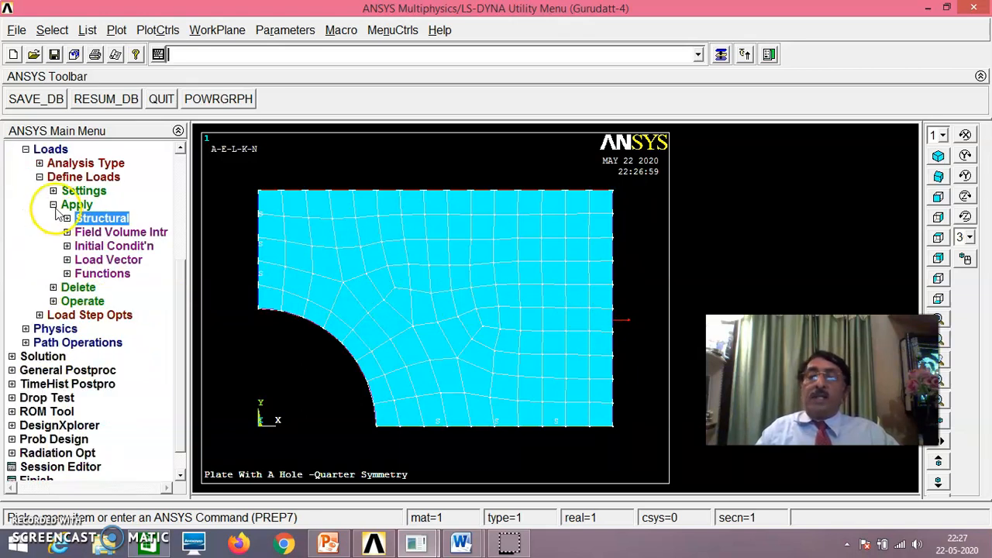
left_click(54, 206)
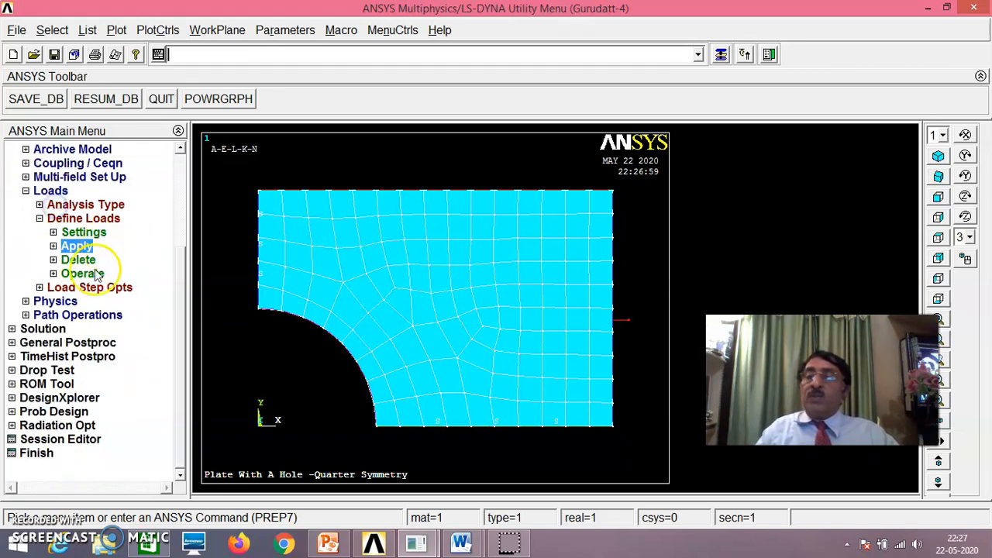
Solve the current load step of the quarter-symmetry plate model and close the completion note and status listing.
left_click(44, 329)
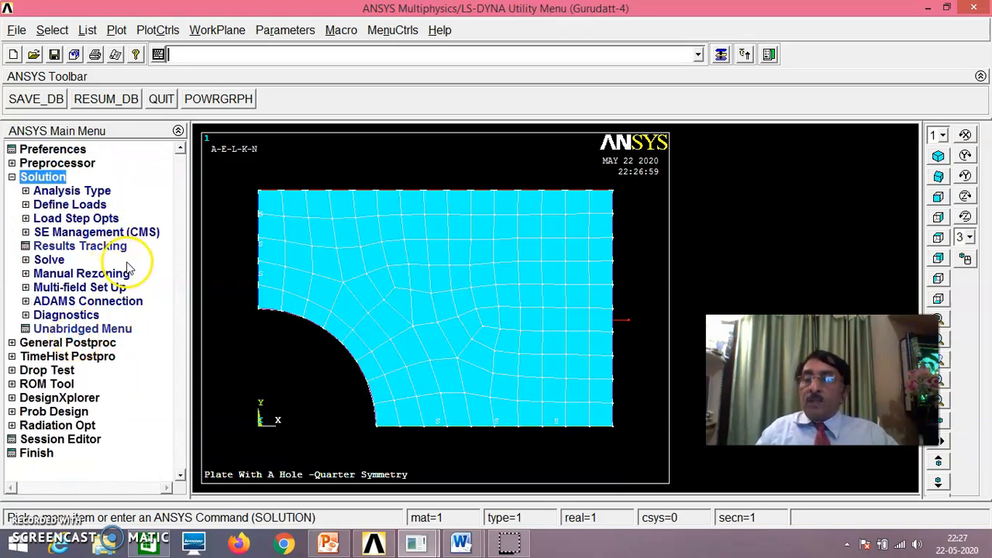
left_click(51, 261)
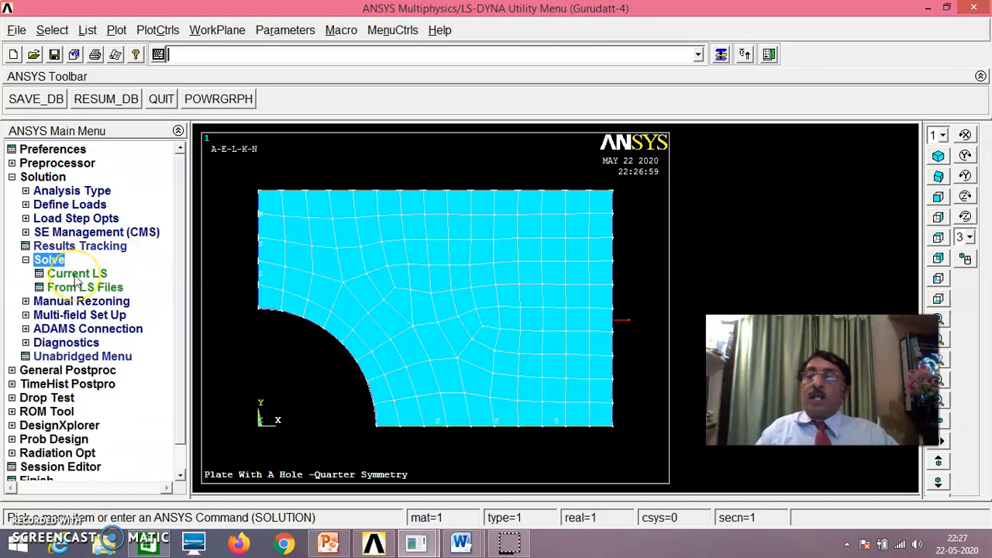
left_click(77, 275)
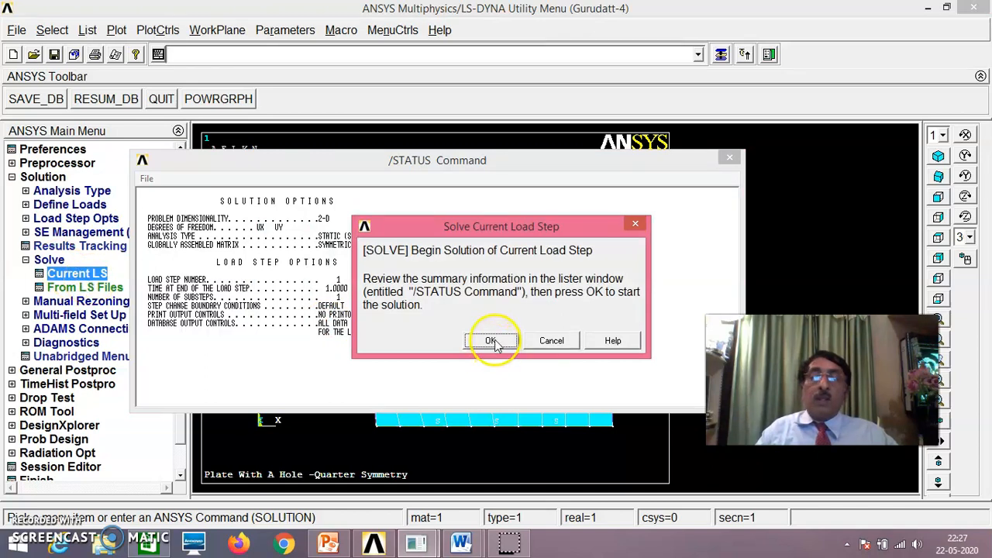
left_click(493, 340)
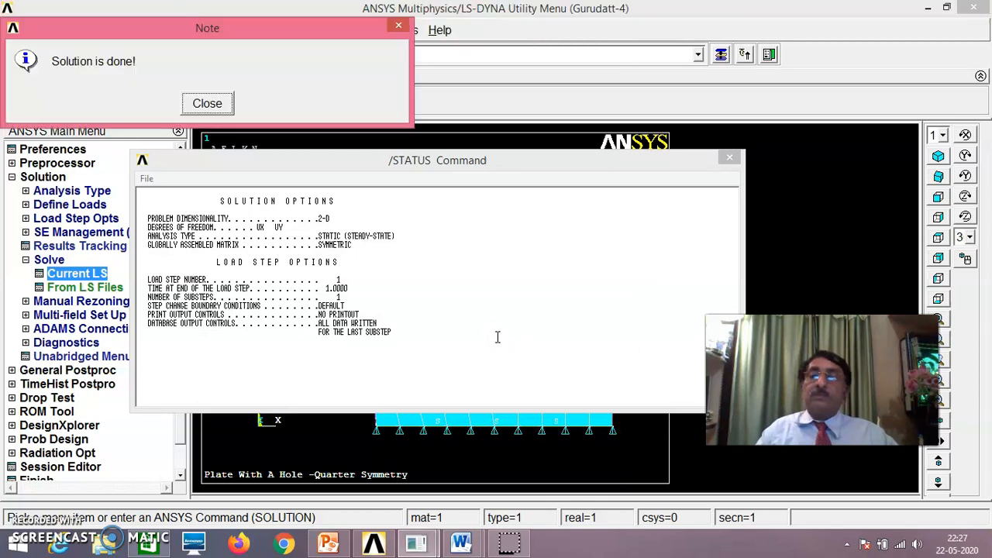
left_click(208, 105)
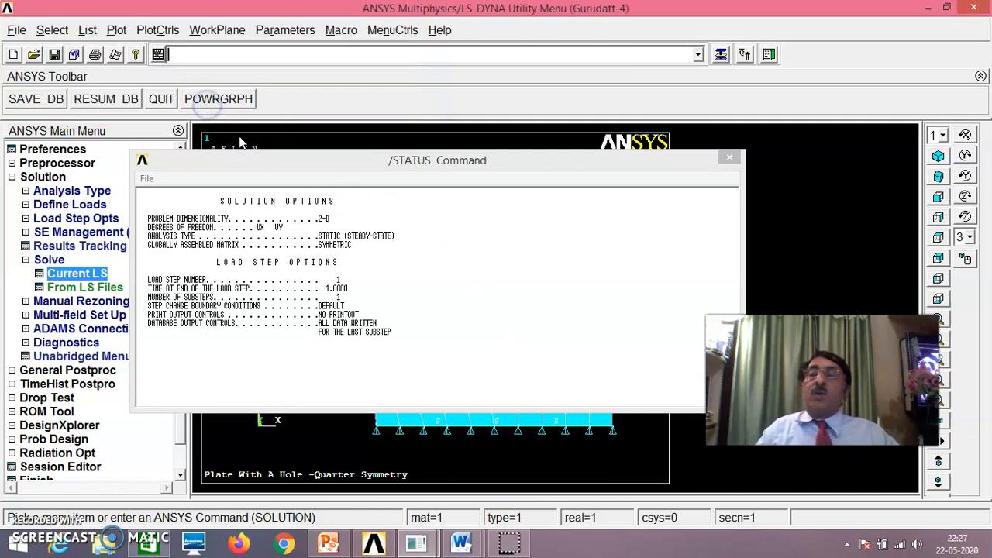
left_click(148, 179)
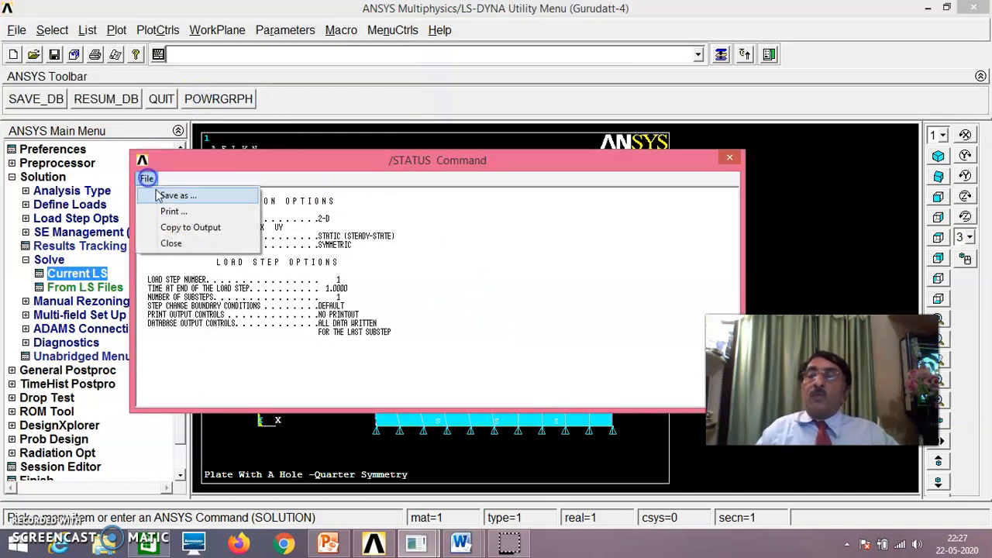
left_click(172, 242)
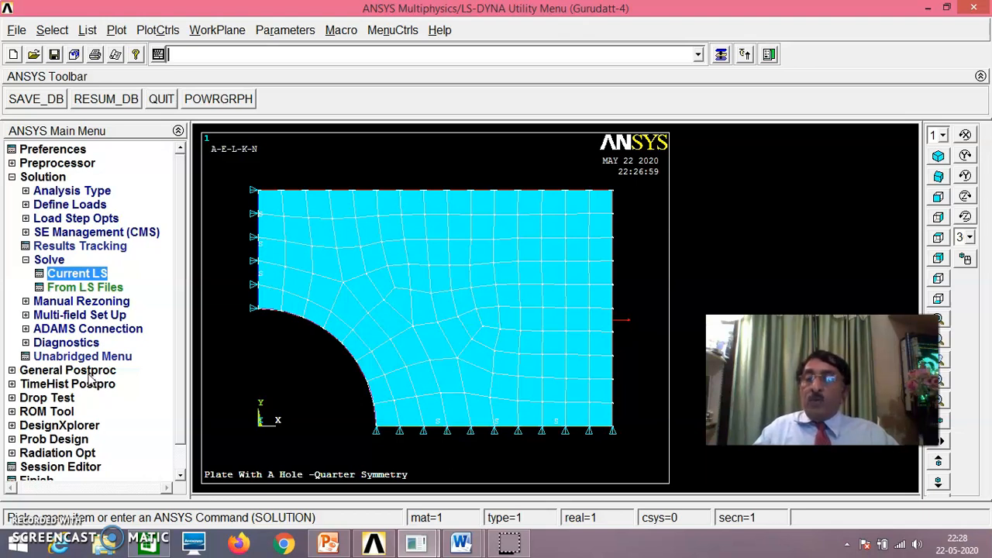
Plot the plate's deformed shape together with its undeformed shape from the solved results.
left_click(89, 372)
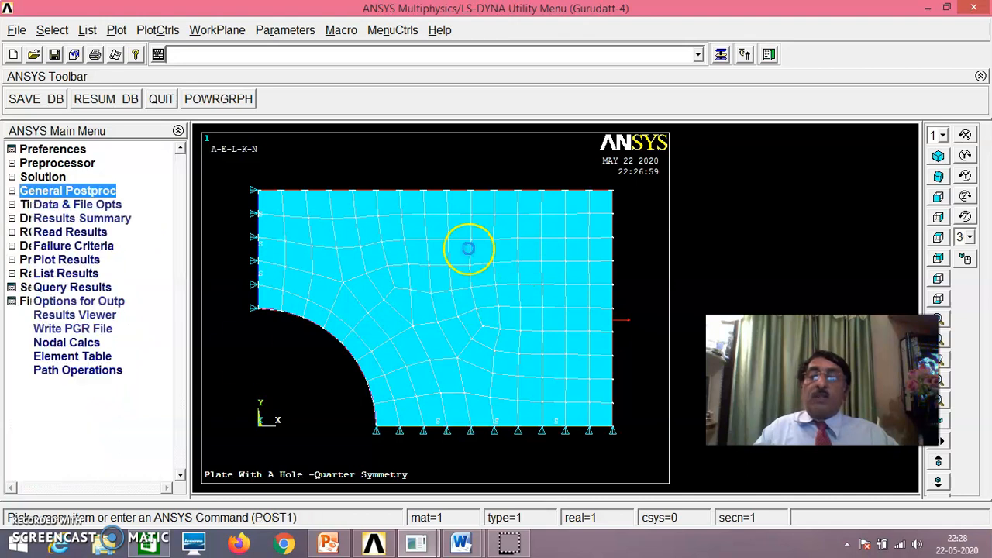
left_click(68, 262)
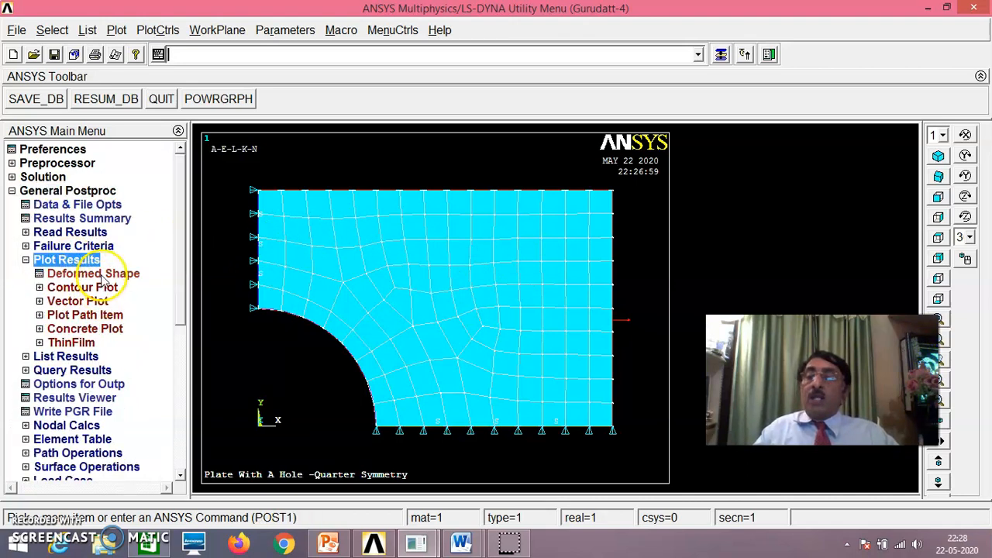
left_click(102, 276)
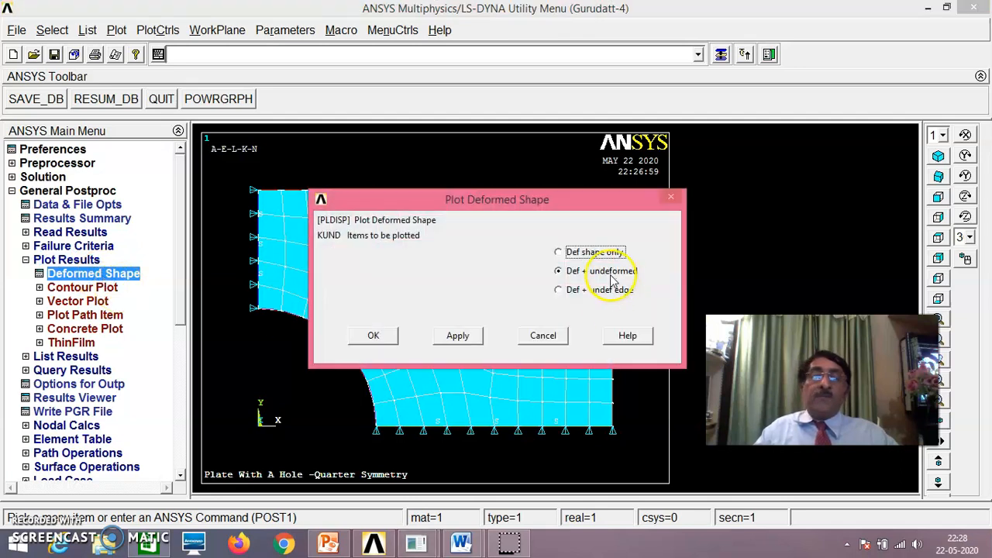
left_click(374, 335)
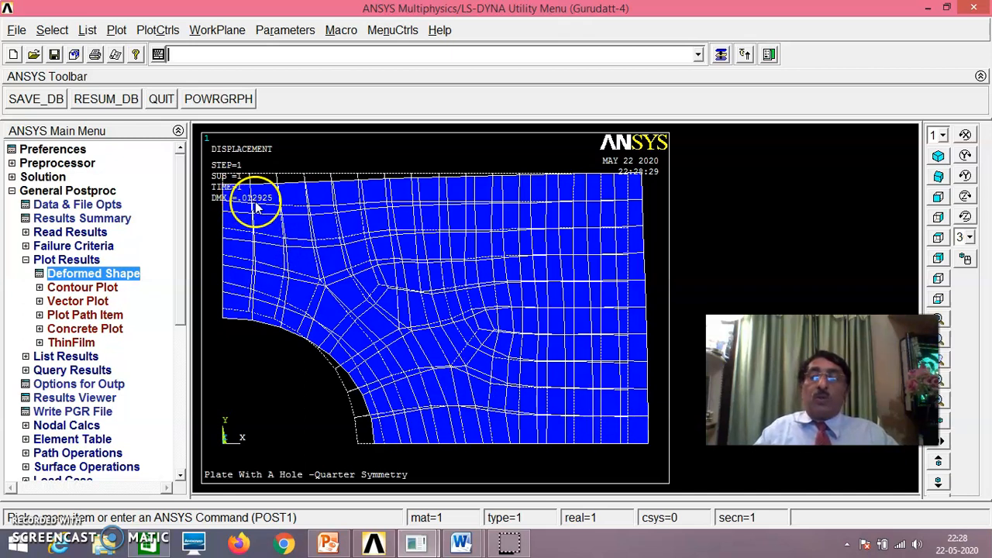
Plot the nodal solution contours of von Mises stress on the deformed shape only.
left_click(89, 288)
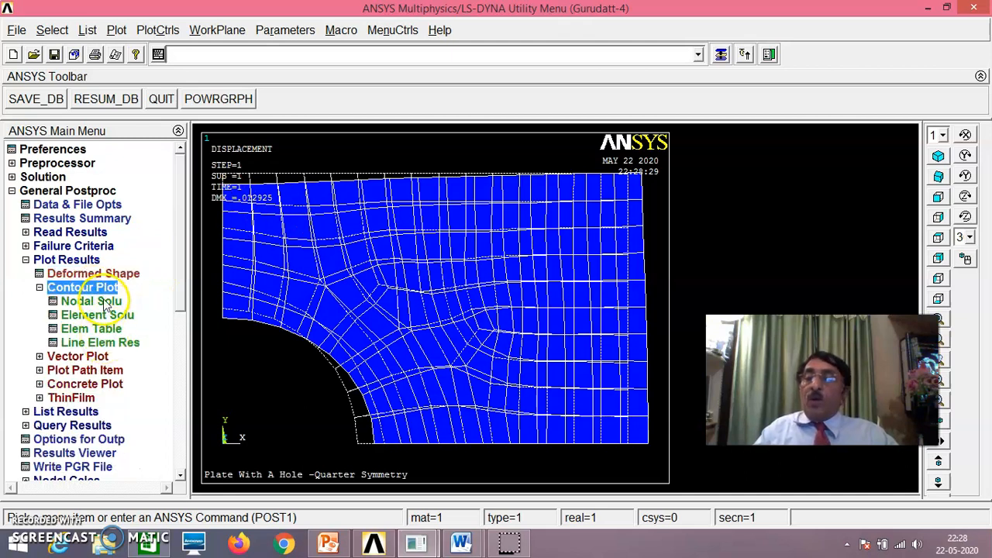
left_click(93, 301)
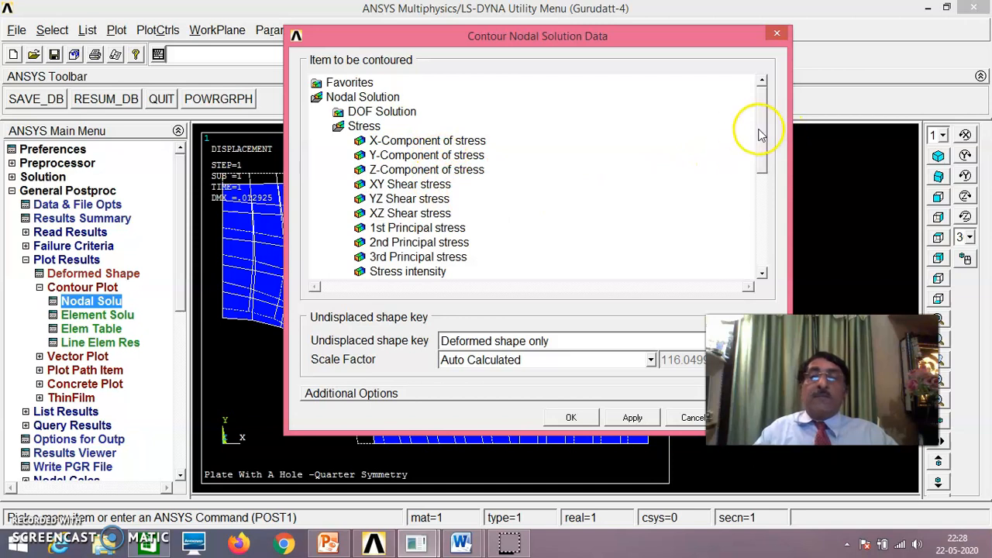
left_click_drag(763, 137, 760, 158)
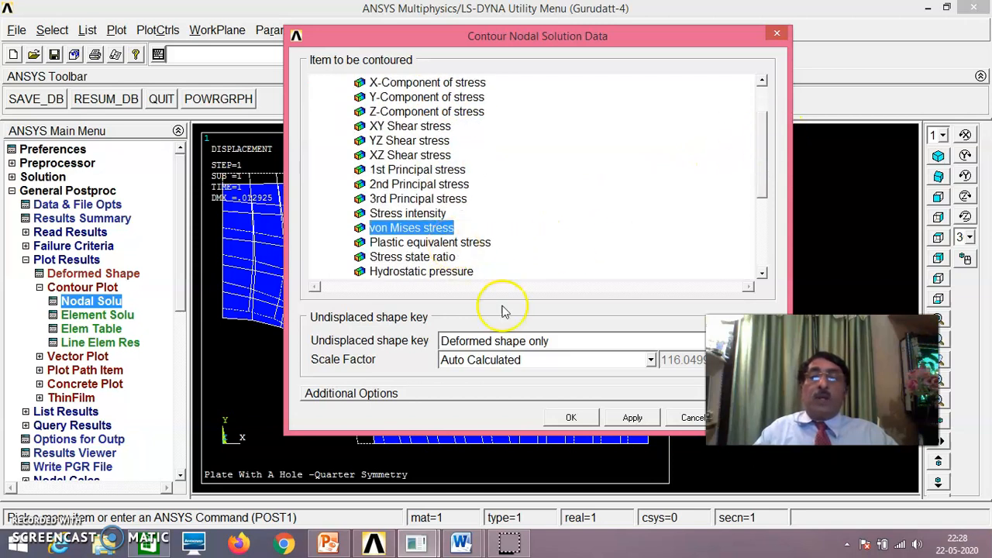
left_click(572, 418)
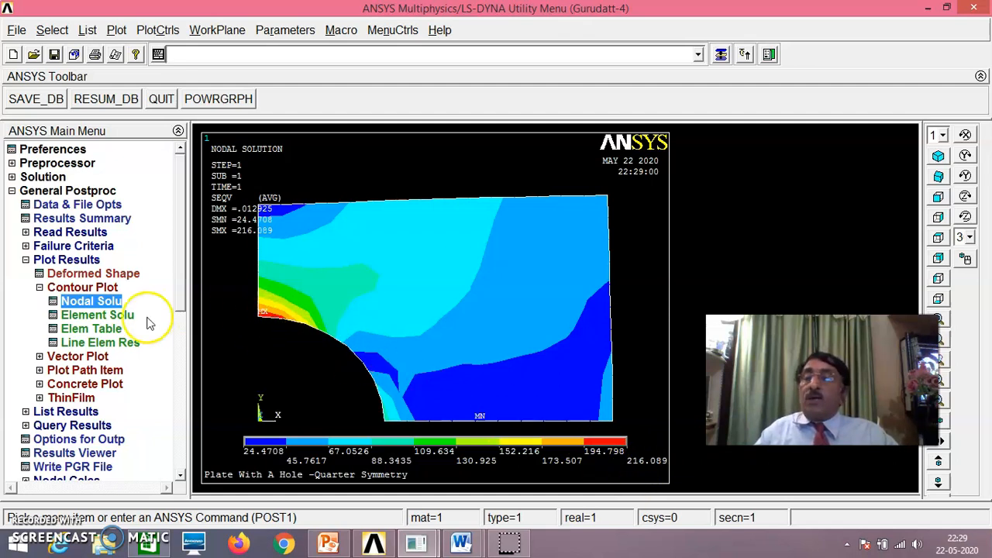
Replot the deformed plus undeformed shape and save it to the Desktop as an inverted white/black EMF metafile with a name ending in "Deformation Plot".
left_click(93, 274)
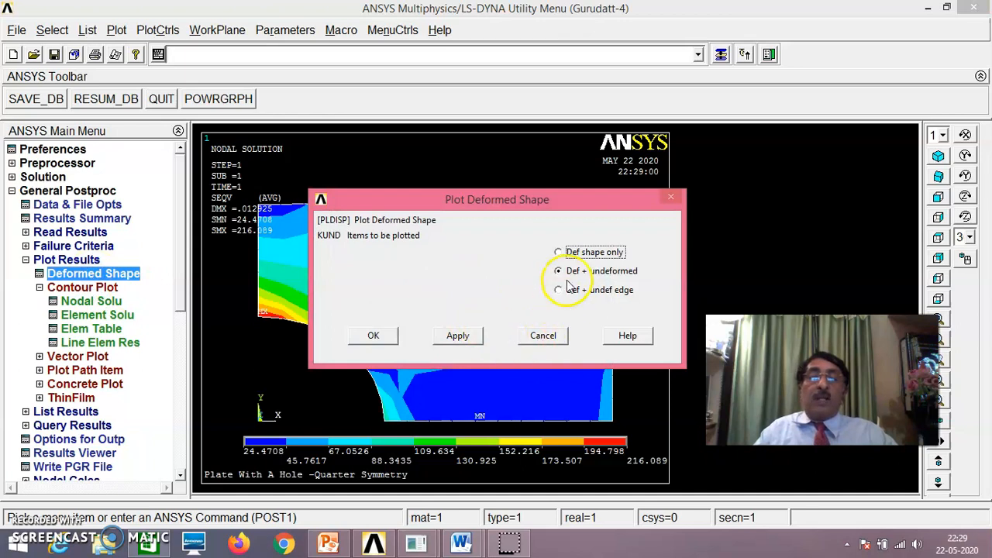
left_click(386, 338)
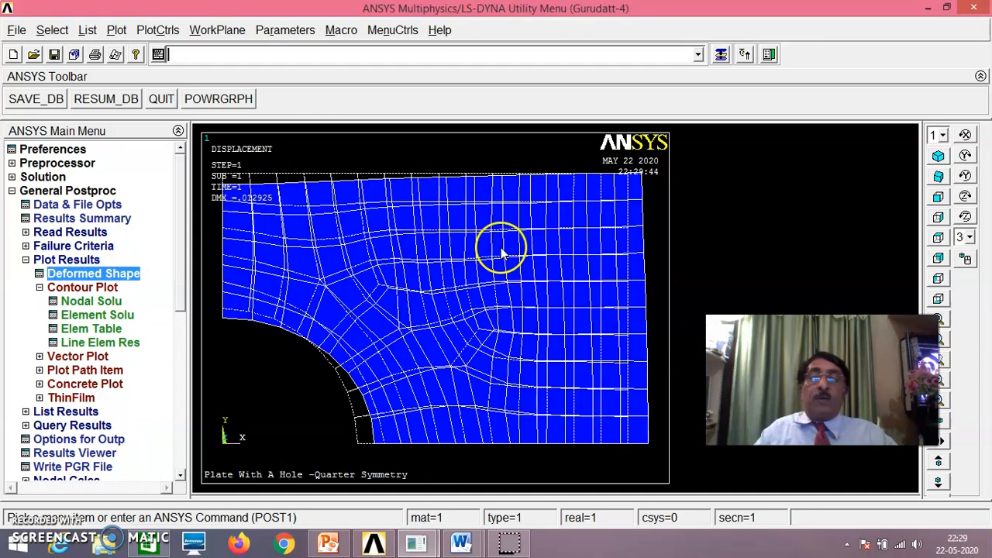
left_click(153, 33)
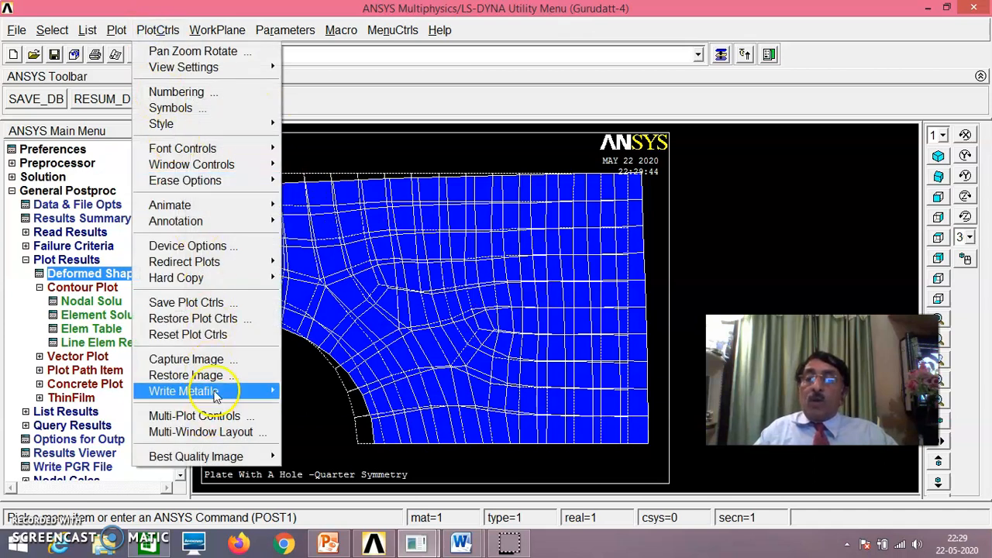
mouse_move(259, 393)
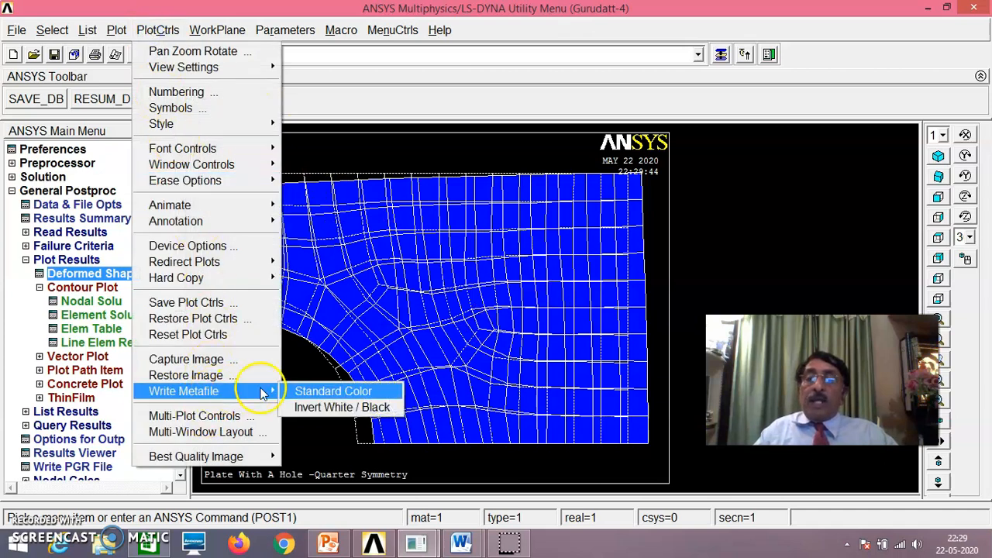
left_click(322, 409)
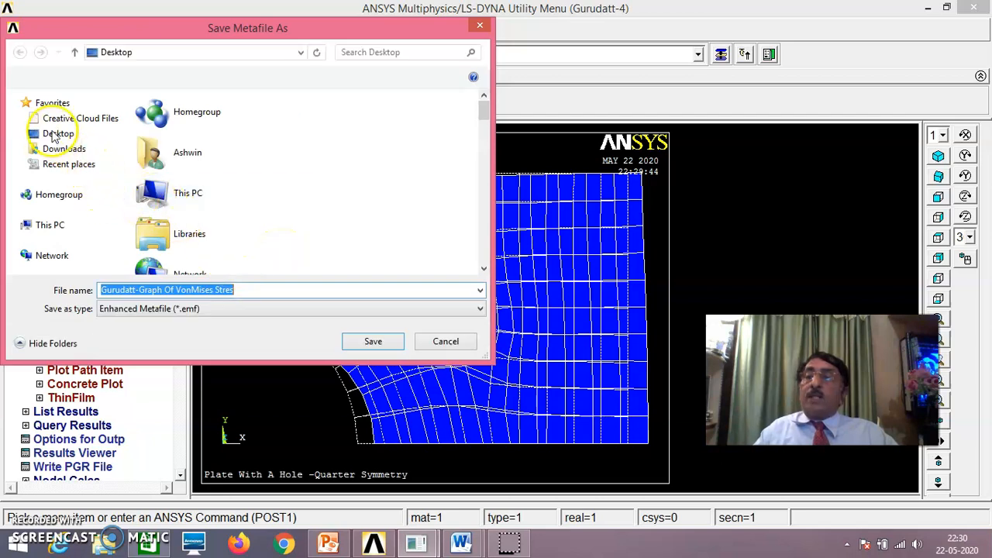
left_click(53, 136)
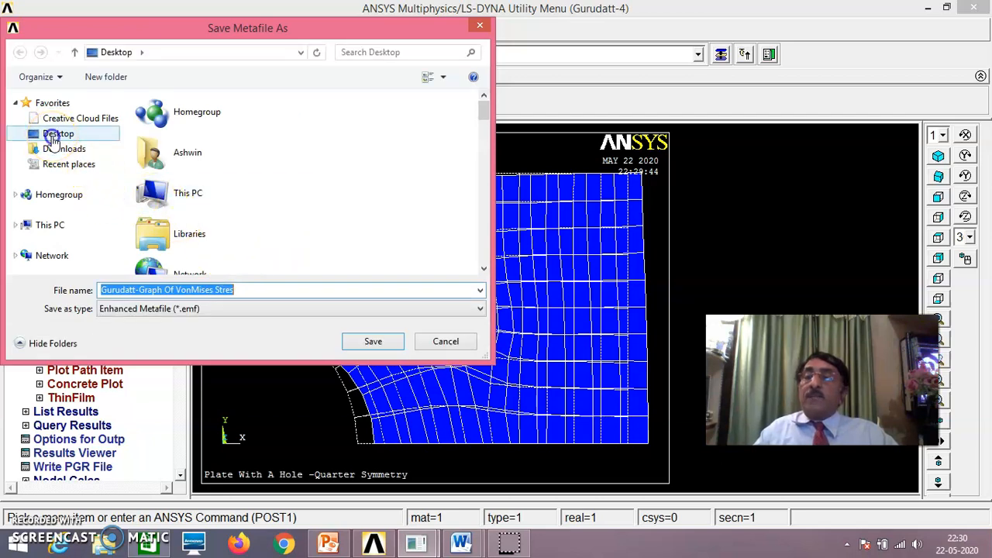
left_click(249, 290)
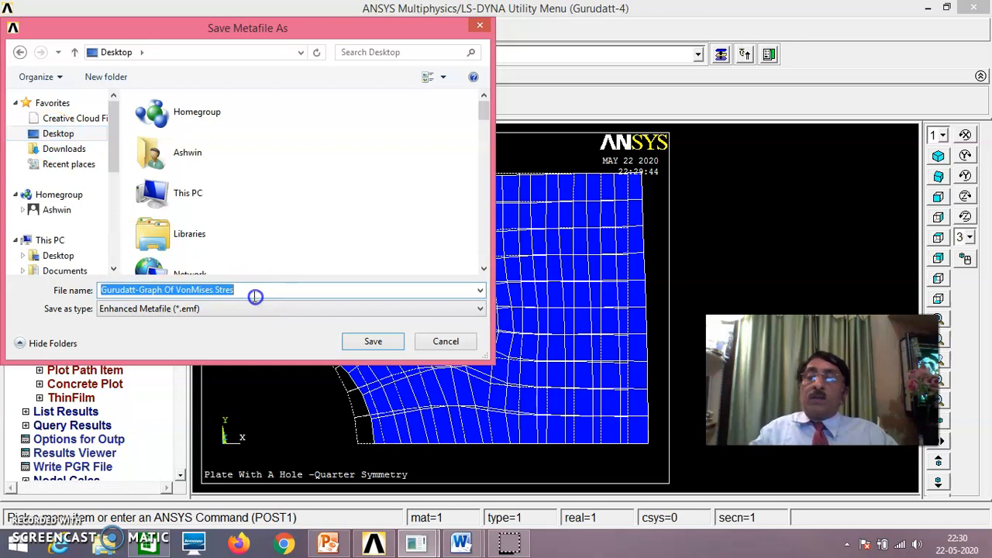
left_click(253, 296)
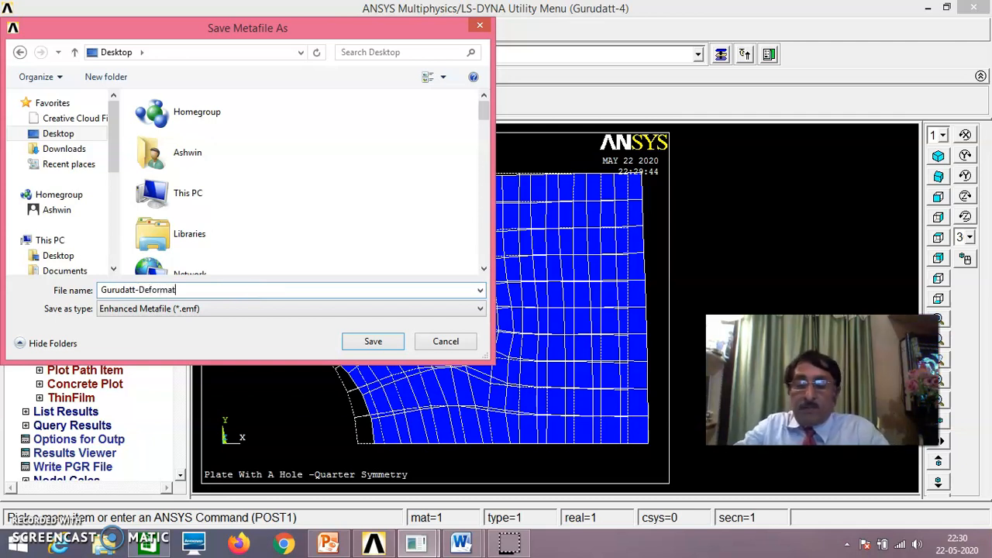
type("Plot")
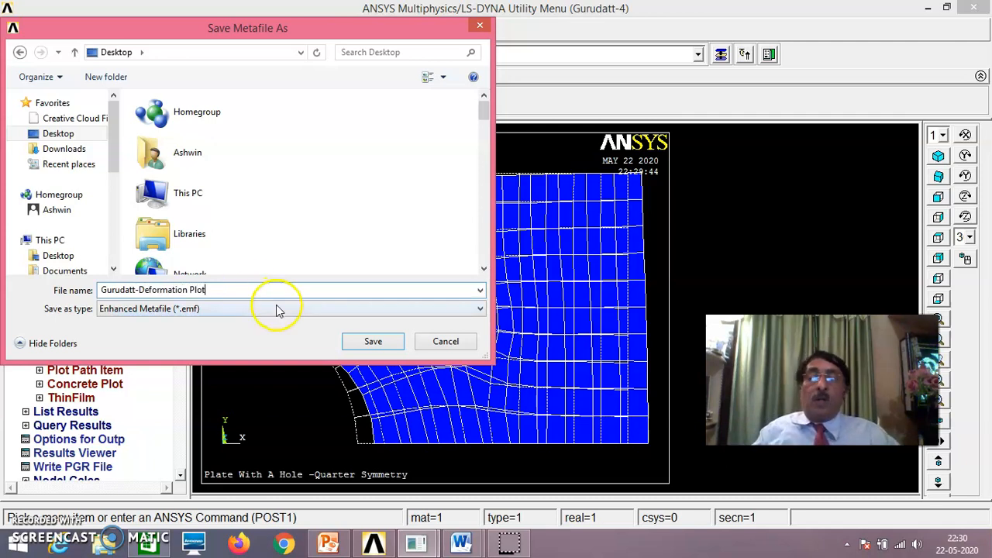
left_click(376, 341)
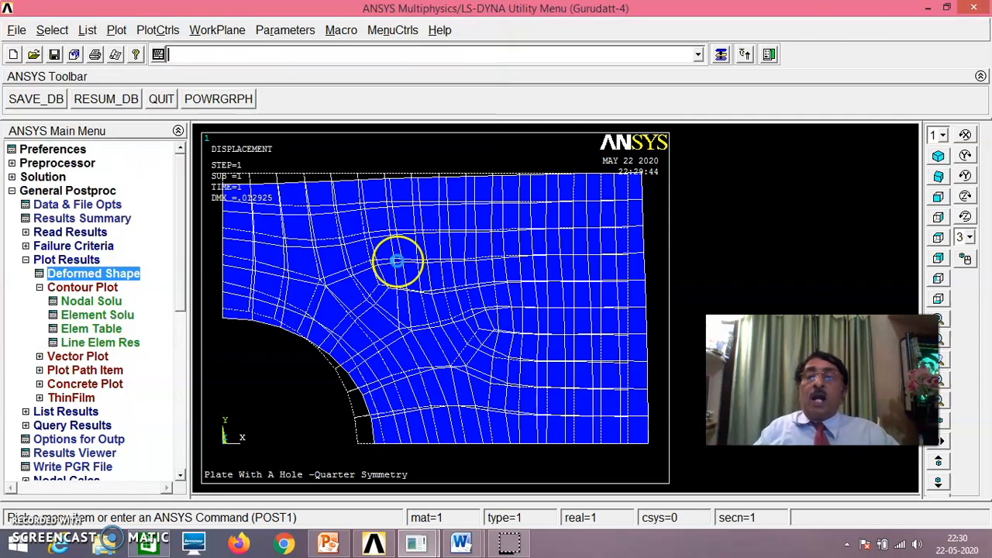
left_click(432, 158)
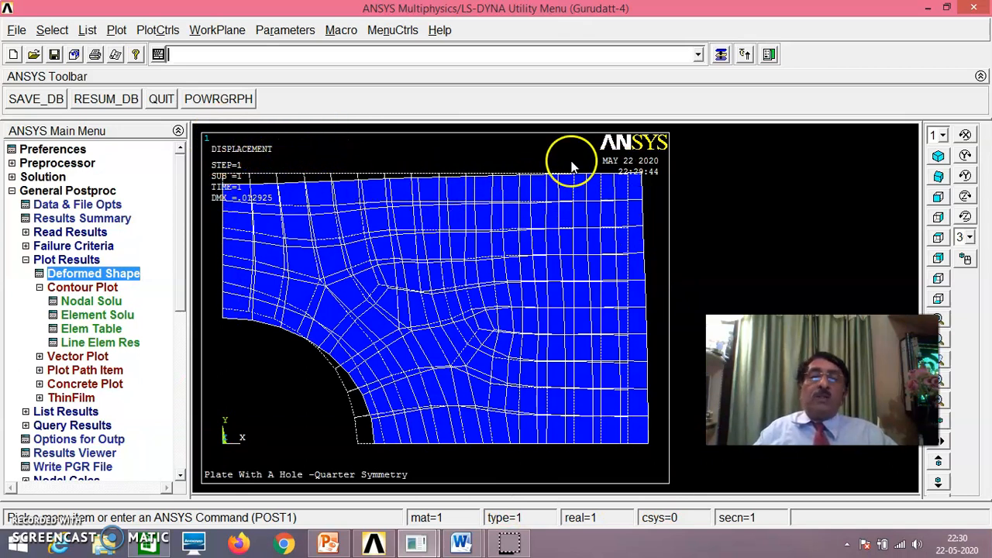
Replace the displacement plot with the nodal von Mises stress contour plot, showing the deformed shape only.
left_click(102, 301)
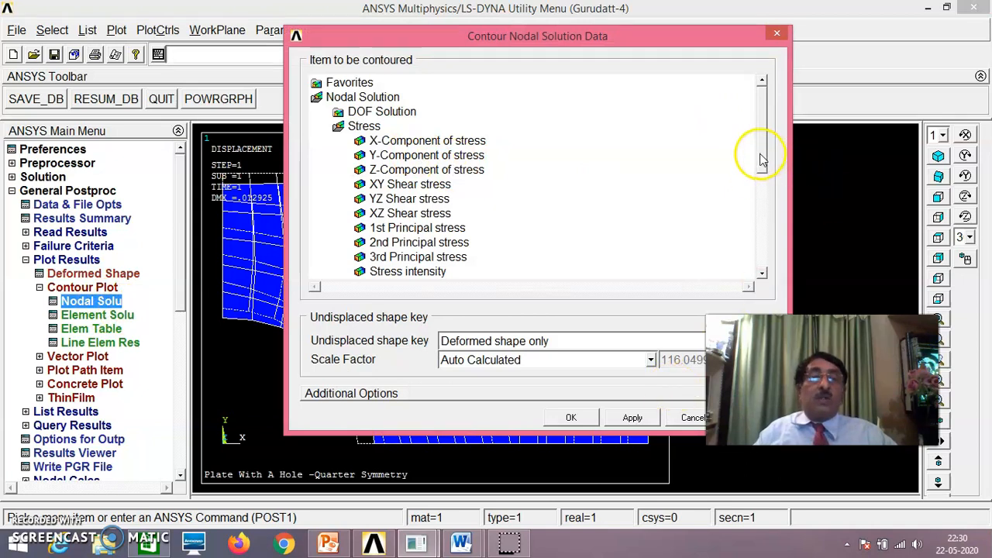
left_click_drag(761, 152, 755, 189)
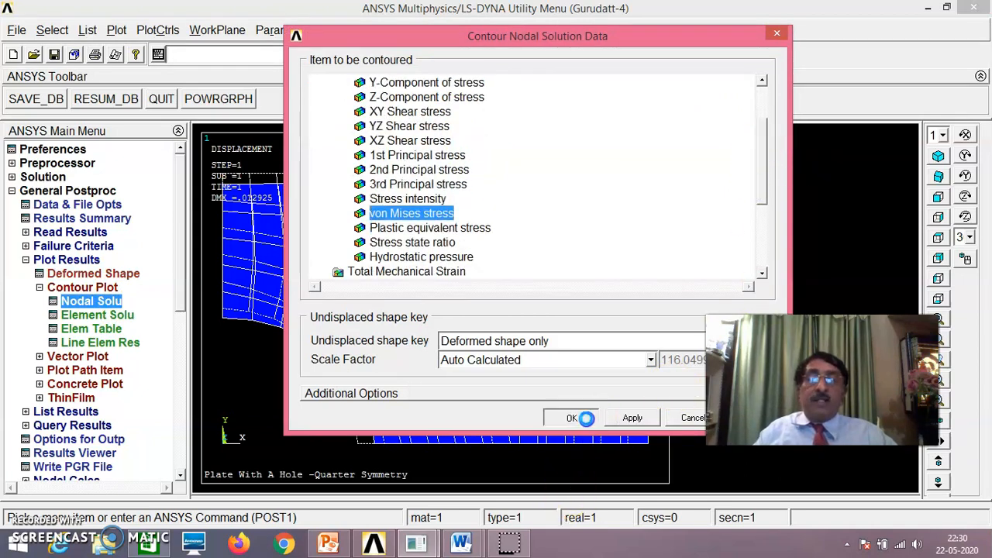
left_click(578, 418)
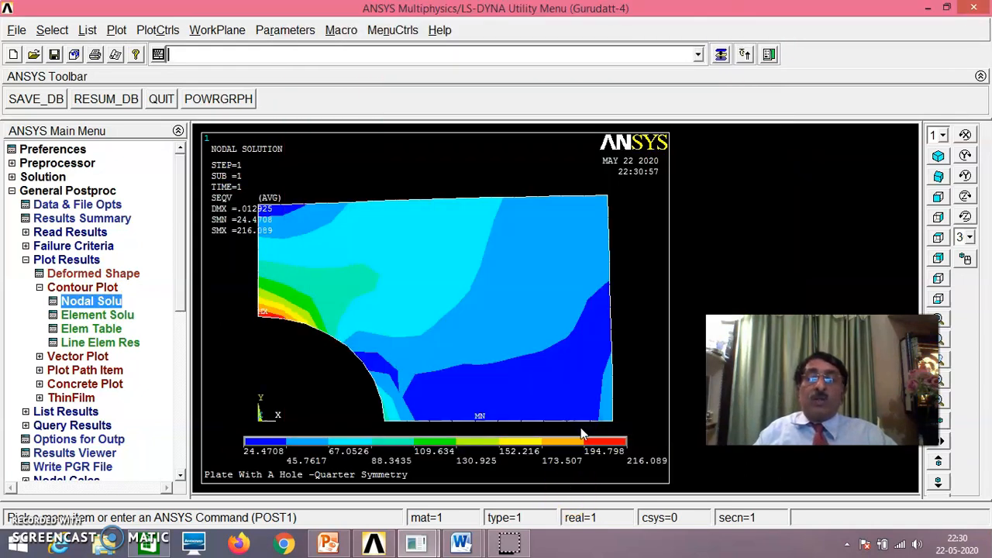
Save the von Mises contour plot to the Desktop as an inverted white/black EMF metafile with a name ending in "Vonmisesplot".
left_click(155, 31)
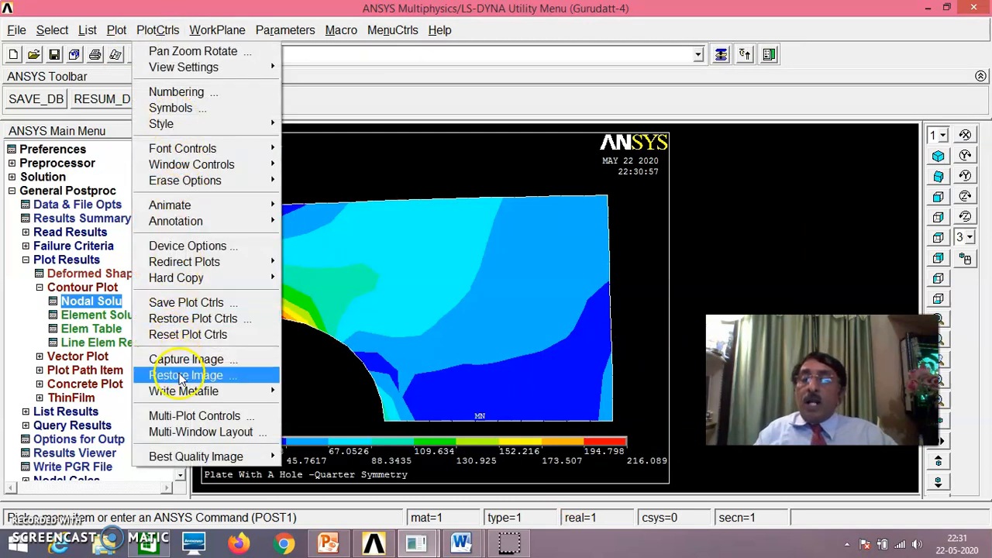
mouse_move(186, 392)
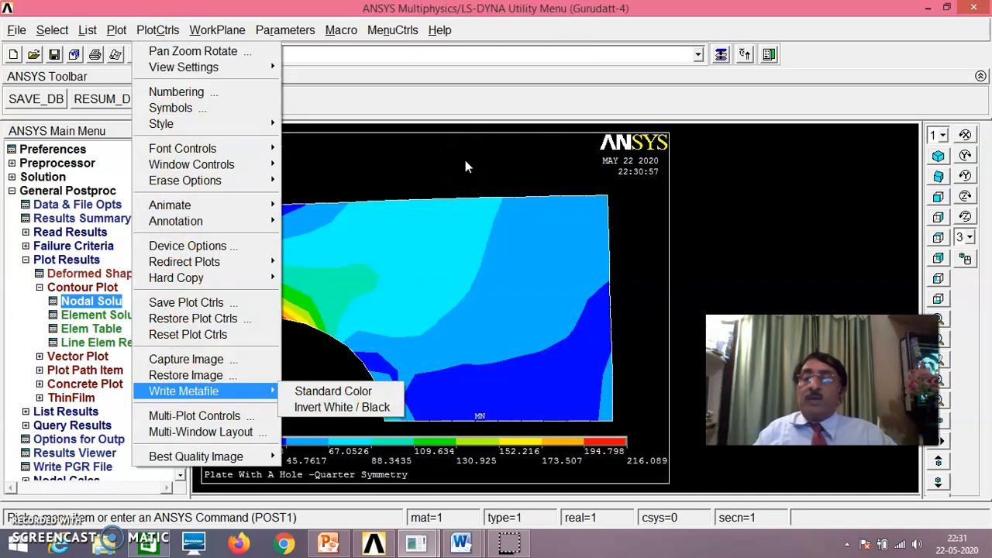
left_click(348, 407)
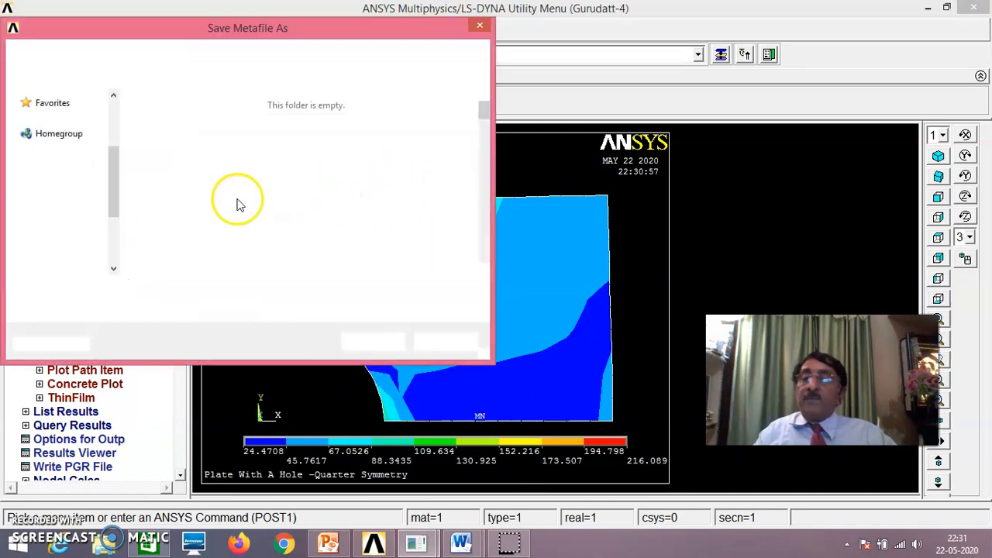
left_click(56, 136)
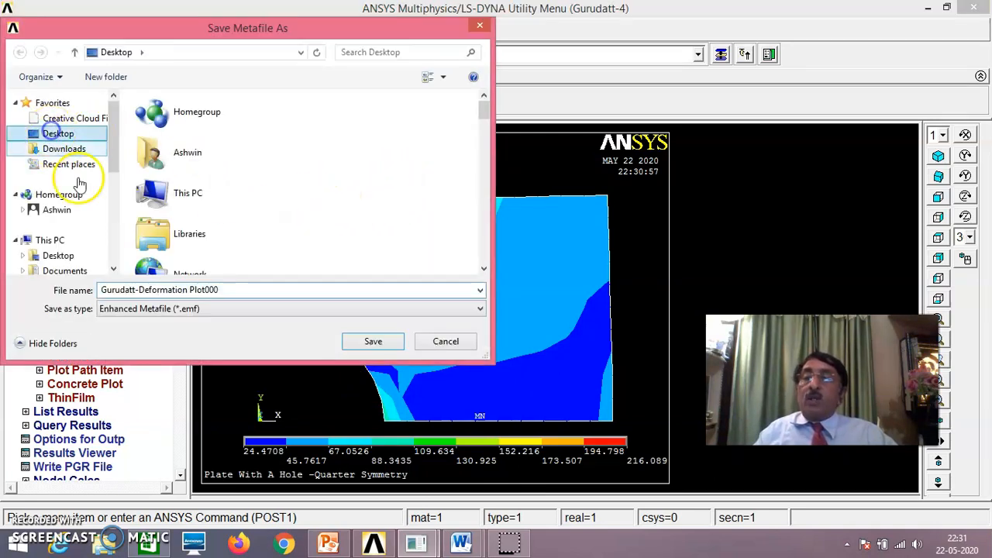
left_click(233, 290)
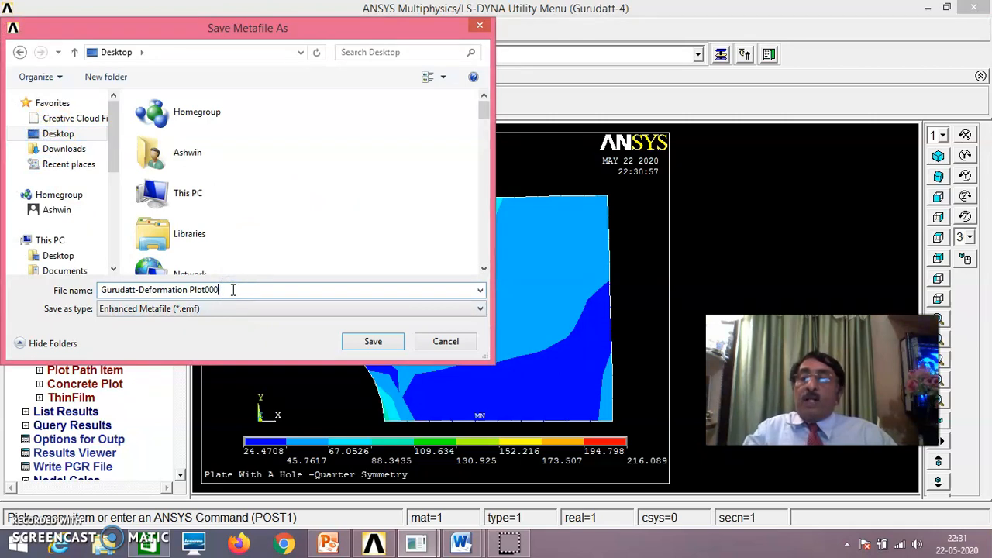
key("BackSpace")
key("BackSpace")
key("BackSpace")
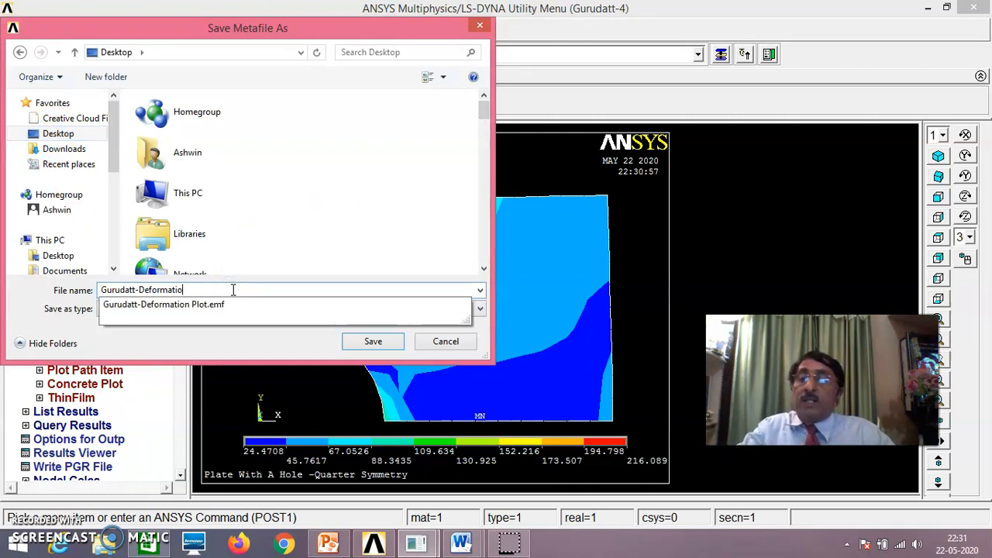
key("BackSpace")
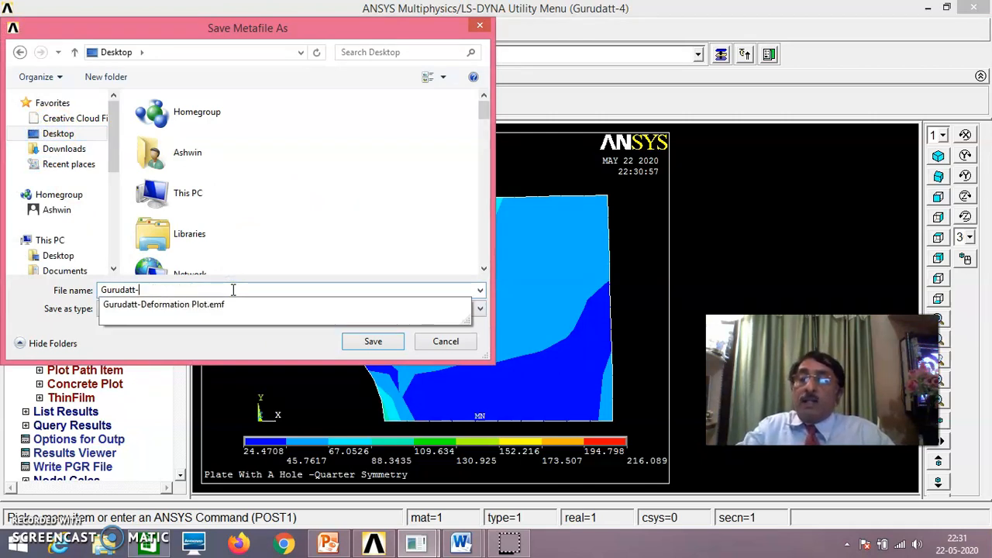
type("Vonmisesplot")
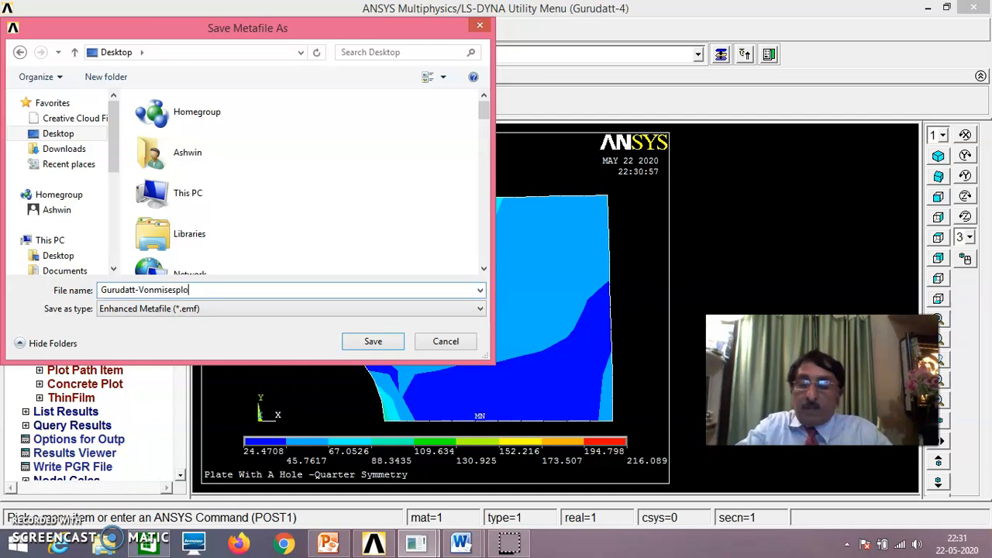
left_click(393, 345)
left_click(461, 226)
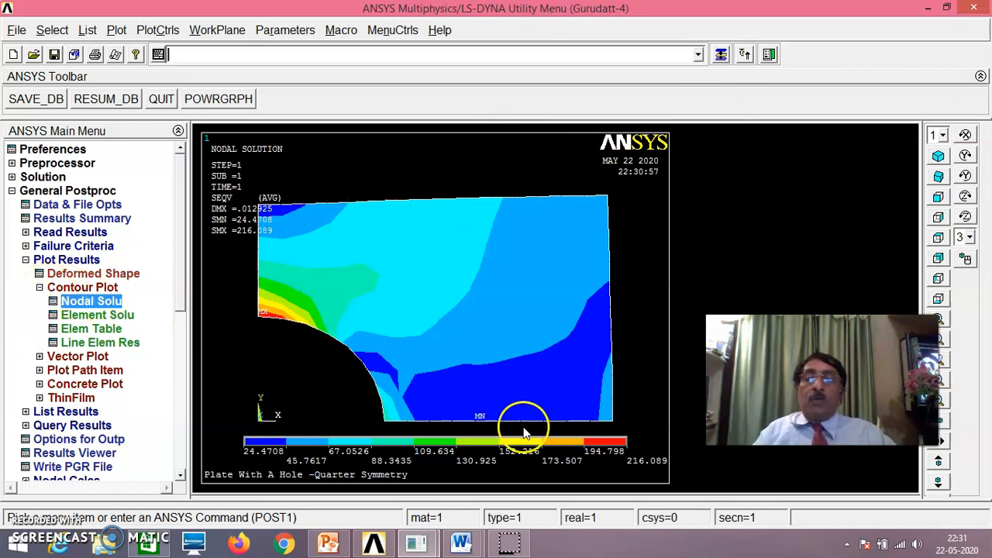
Replace the stress contours with a plot of the plate's undeformed element mesh.
left_click(39, 287)
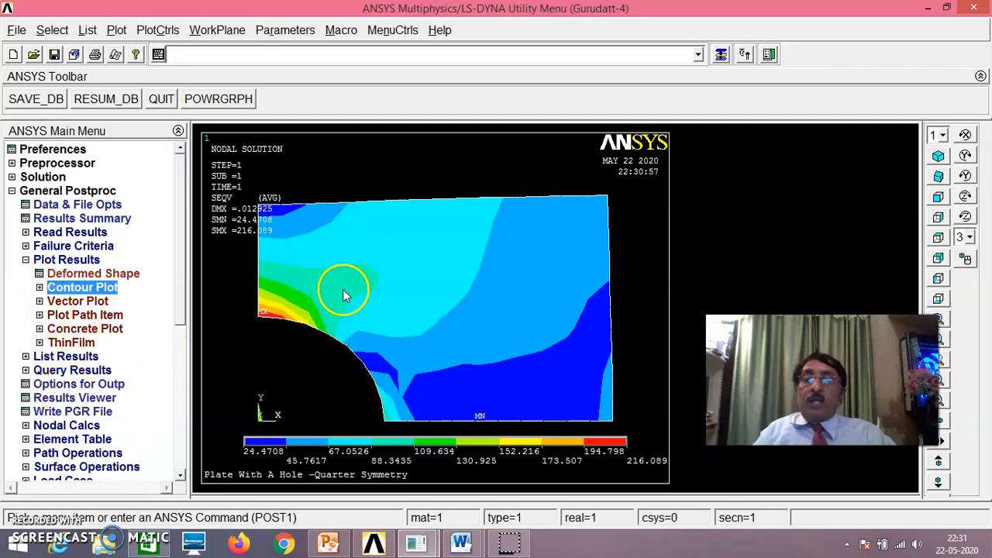
left_click(110, 32)
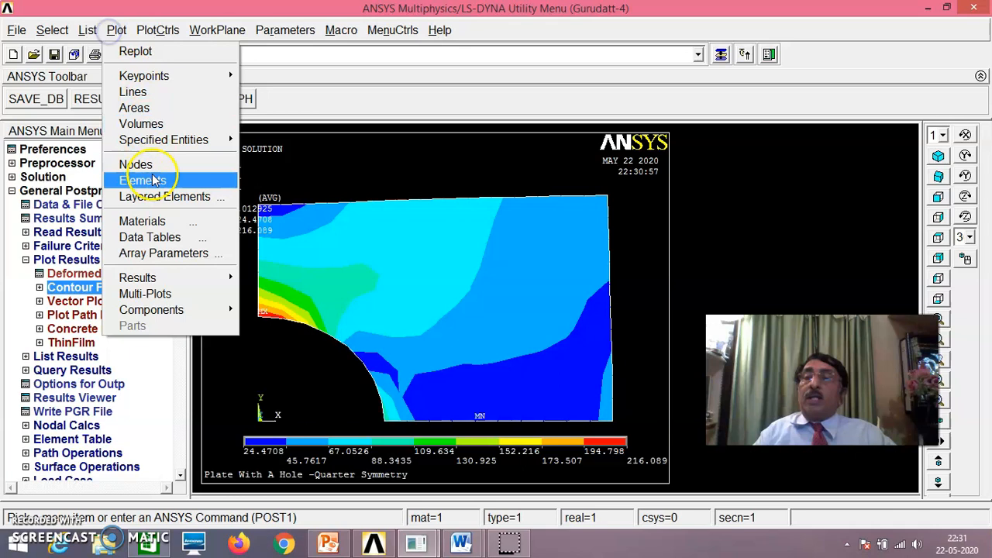
left_click(143, 180)
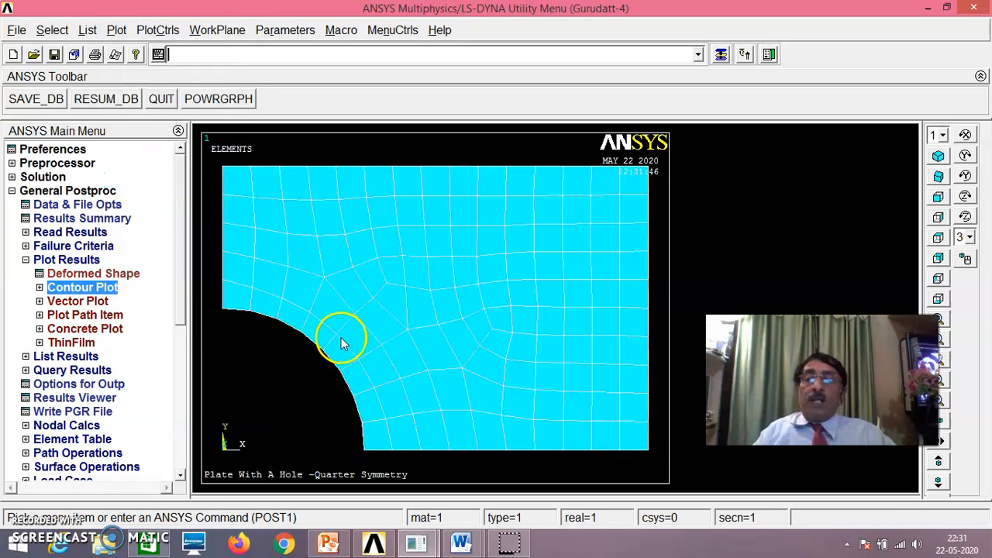
Define a path by nodes named Bg15 through the nine nodes along the hole's edge, from the X-axis end to the Y-axis end.
left_click_drag(181, 304, 182, 348)
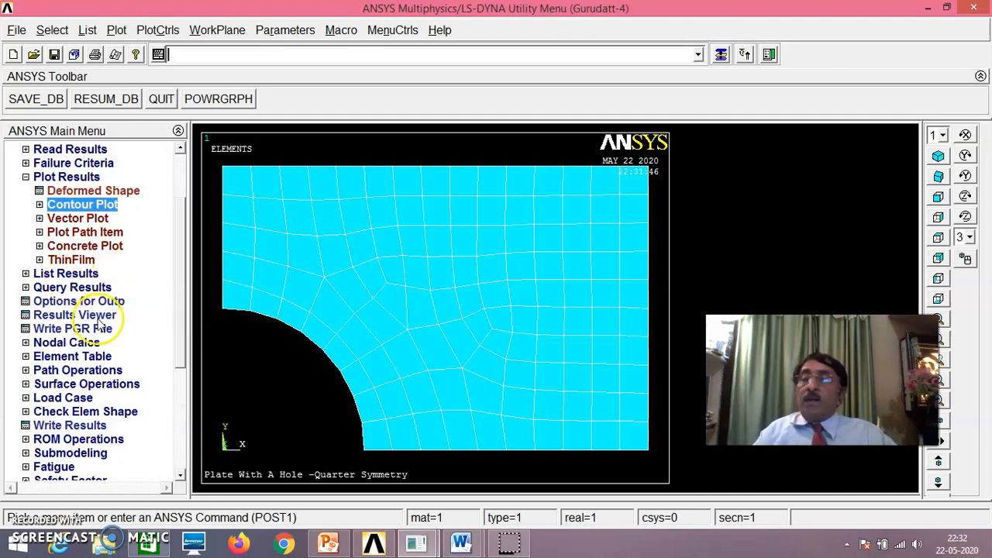
left_click(71, 372)
left_click(80, 301)
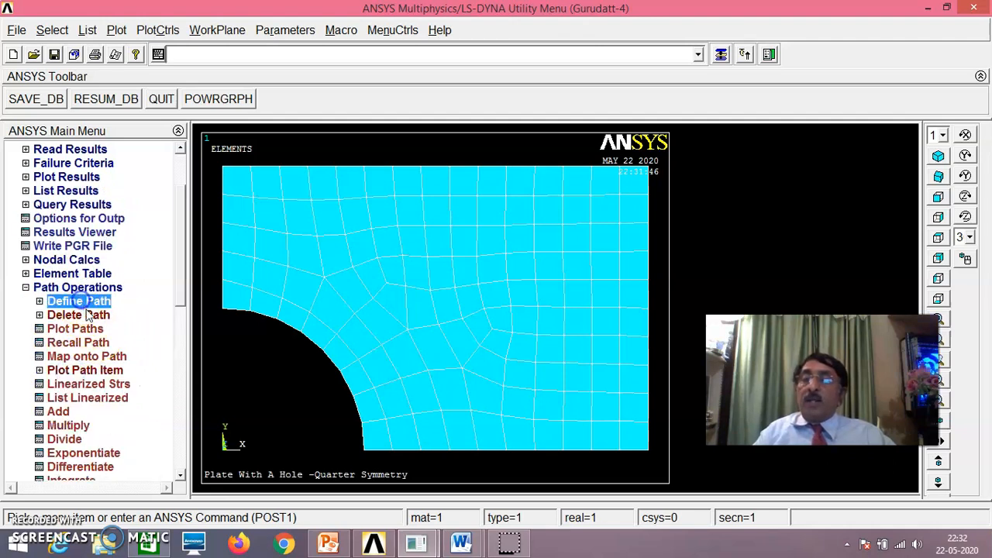
left_click(86, 315)
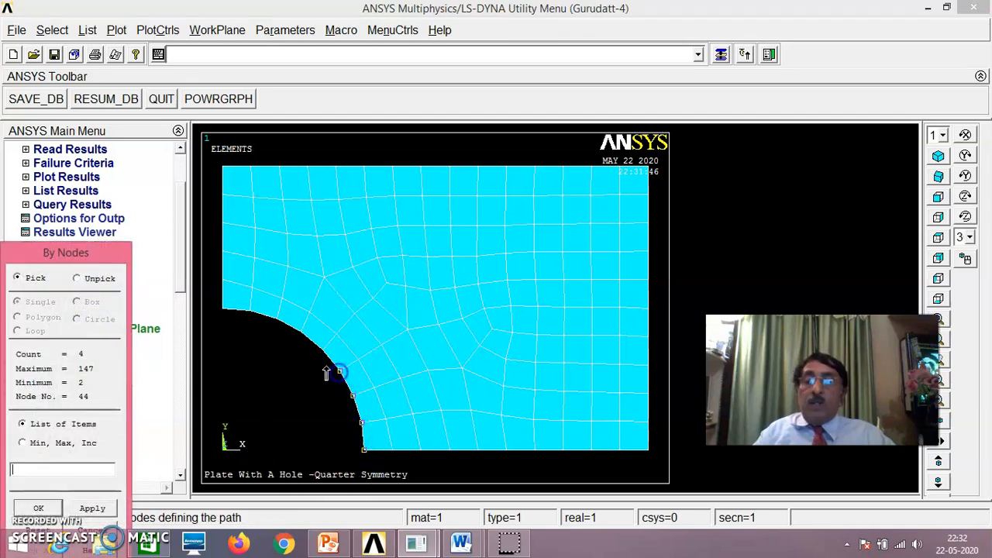
left_click(293, 335)
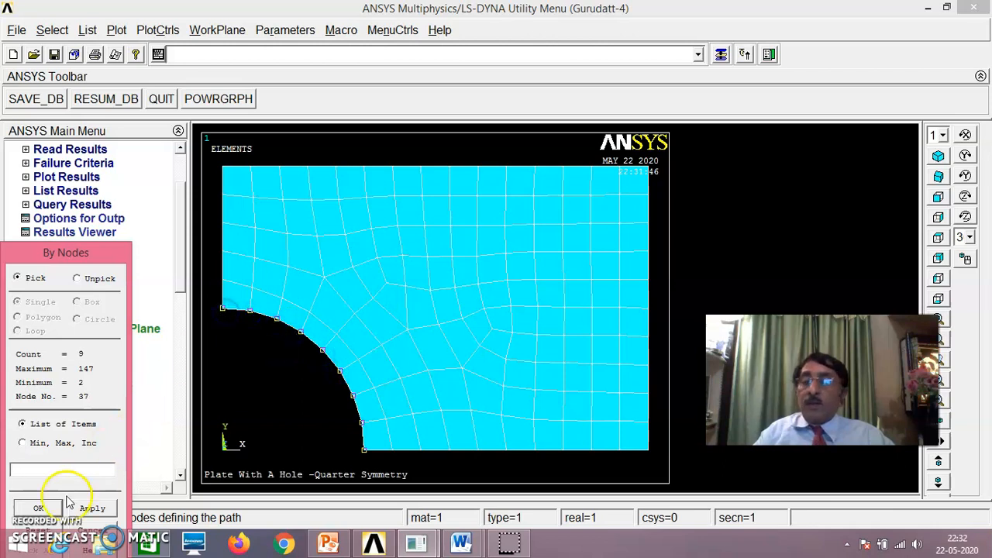
left_click(38, 508)
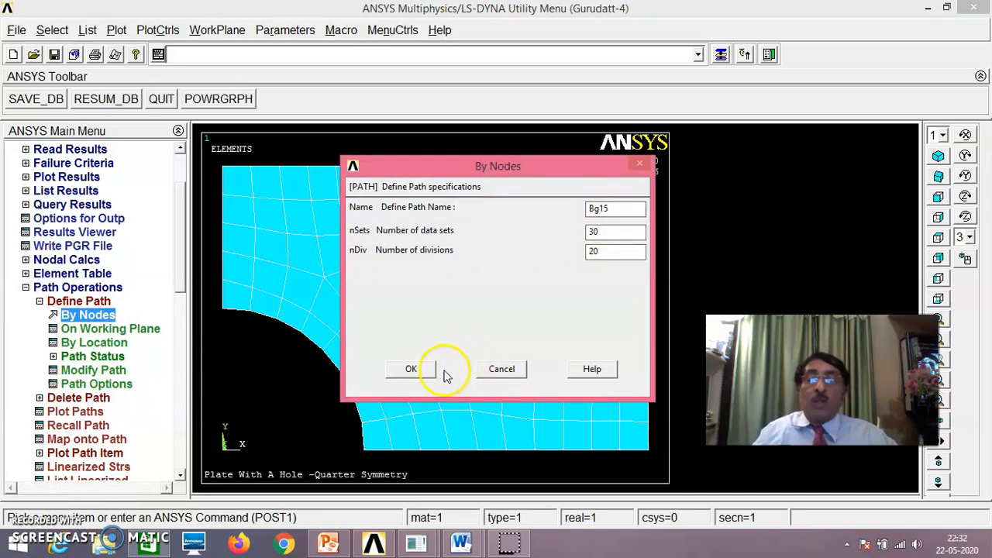
left_click(411, 368)
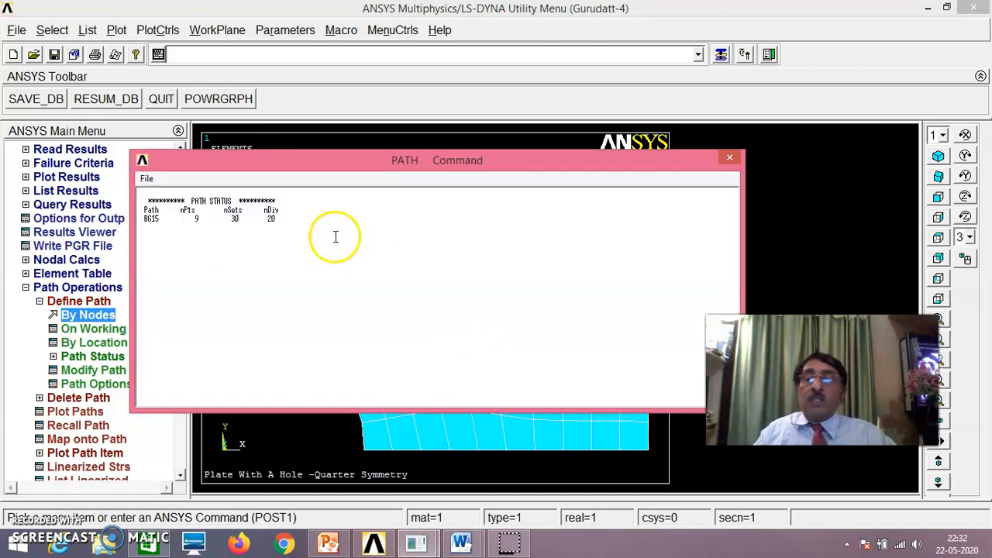
left_click(146, 179)
left_click(171, 244)
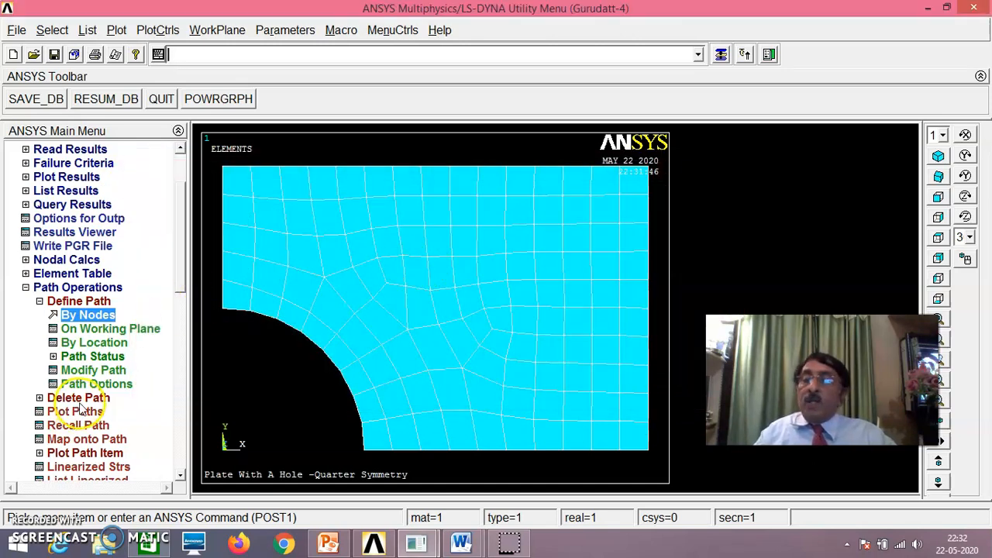
Map the von Mises stress (SEQV) onto the hole-edge path, averaging results across elements and leaving the item label blank.
left_click(96, 439)
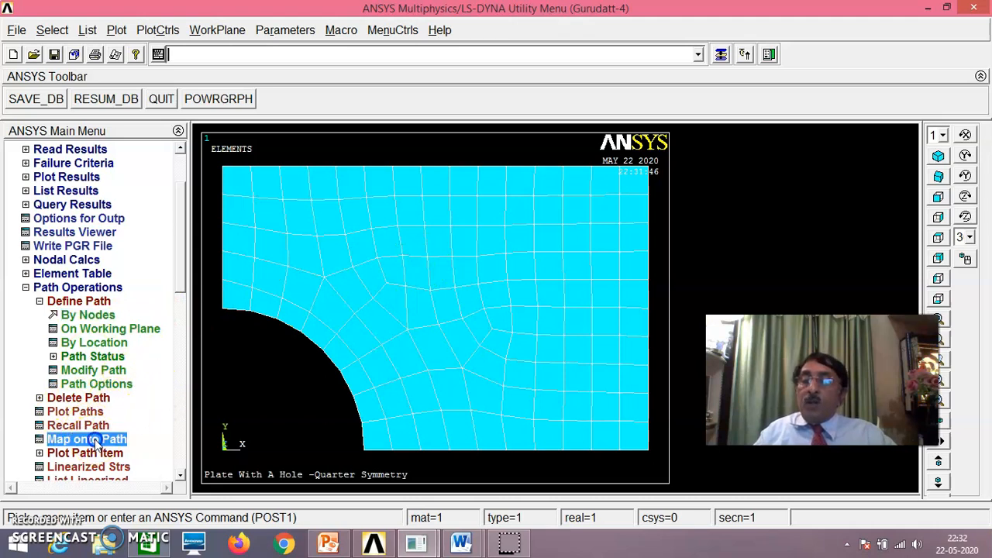
left_click(145, 440)
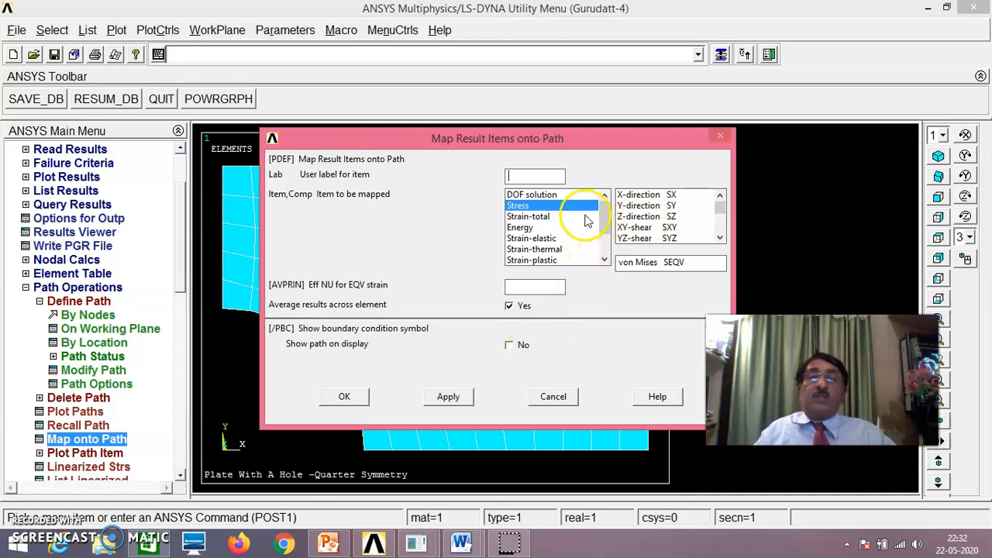
left_click(720, 238)
left_click(720, 238)
left_click(720, 238)
left_click(720, 237)
left_click(720, 238)
left_click(720, 238)
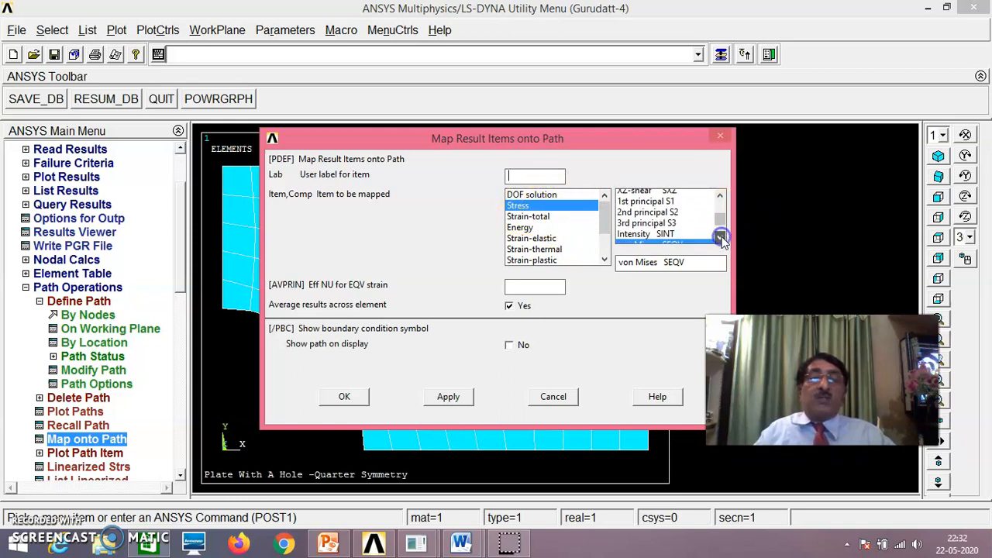
left_click(555, 207)
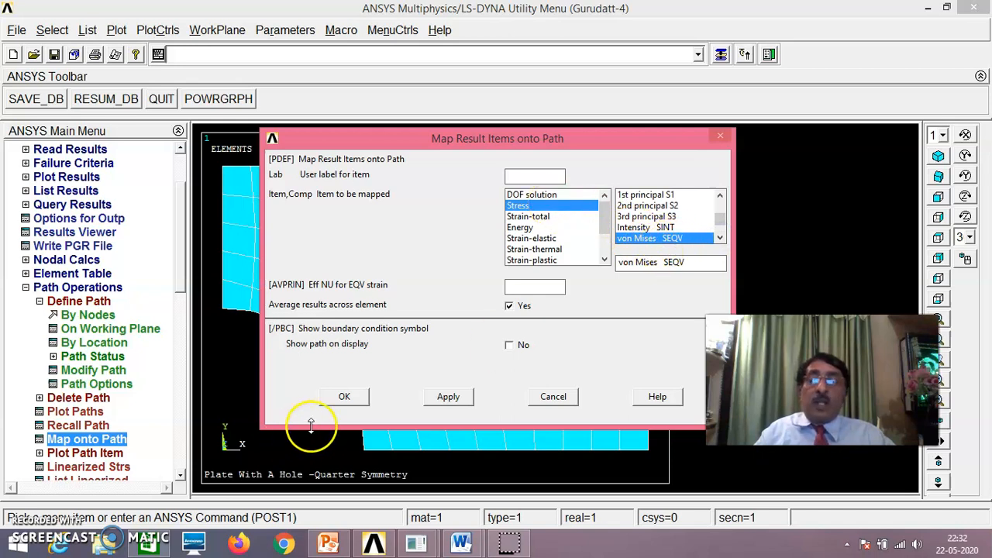
left_click(529, 177)
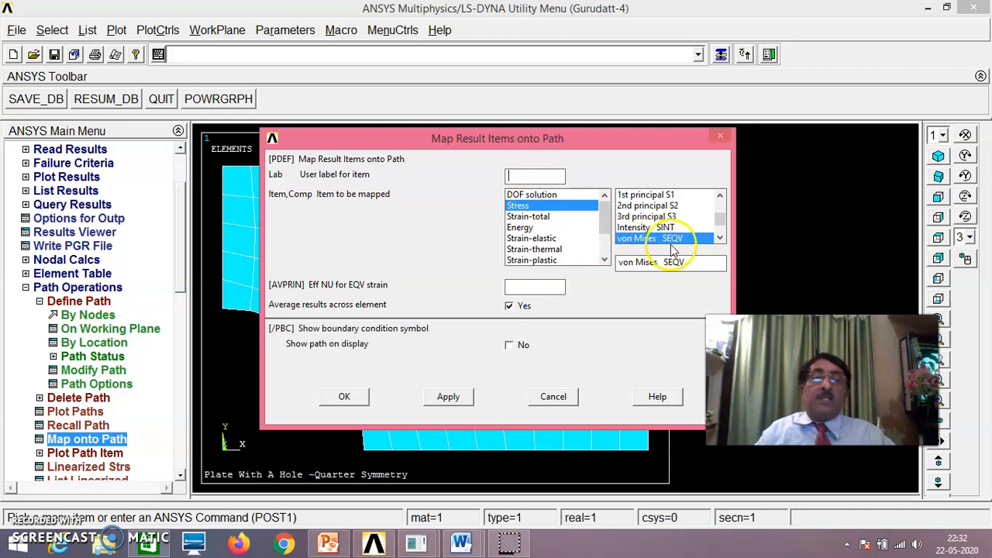
left_click(351, 399)
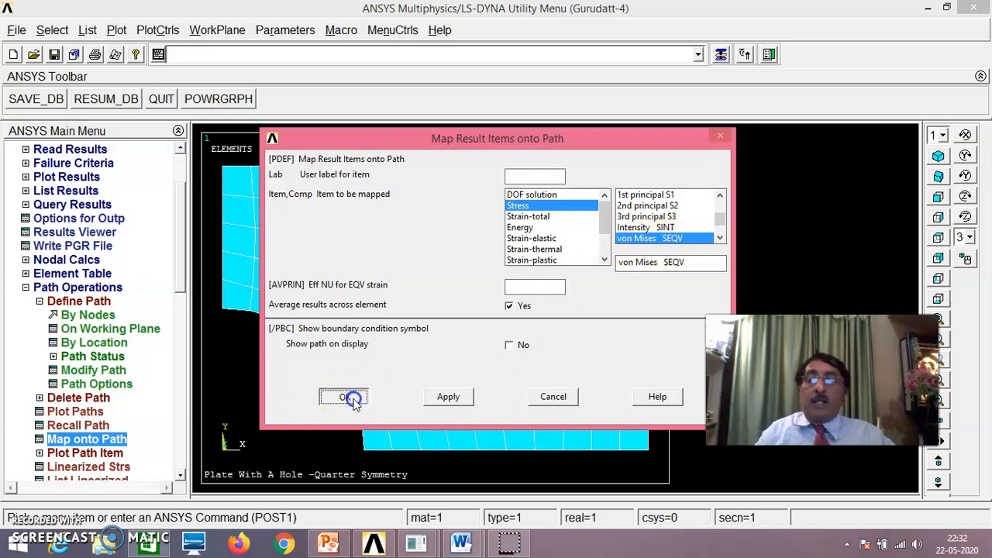
Plot the mapped SEQV item on a graph along the hole-edge path.
left_click(100, 454)
left_click(88, 386)
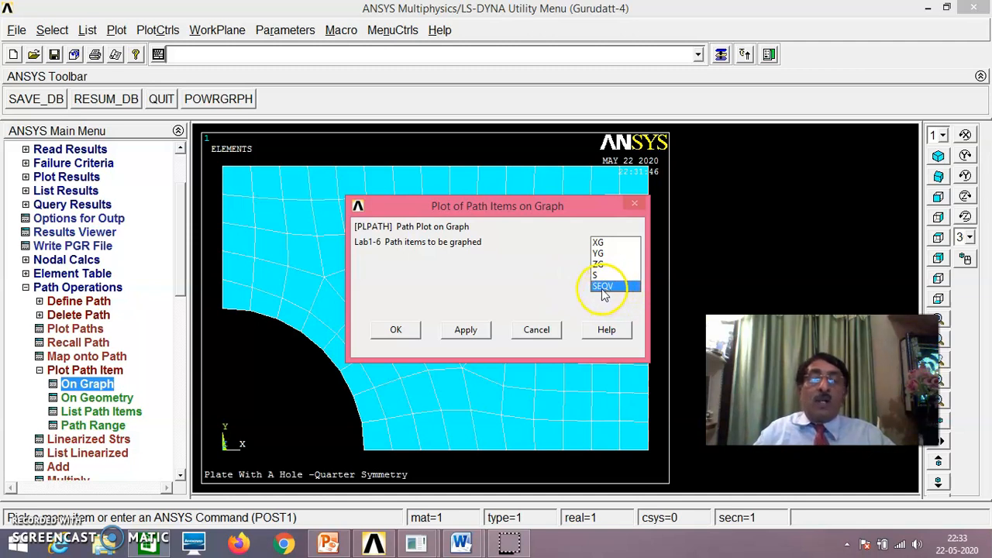
left_click(406, 332)
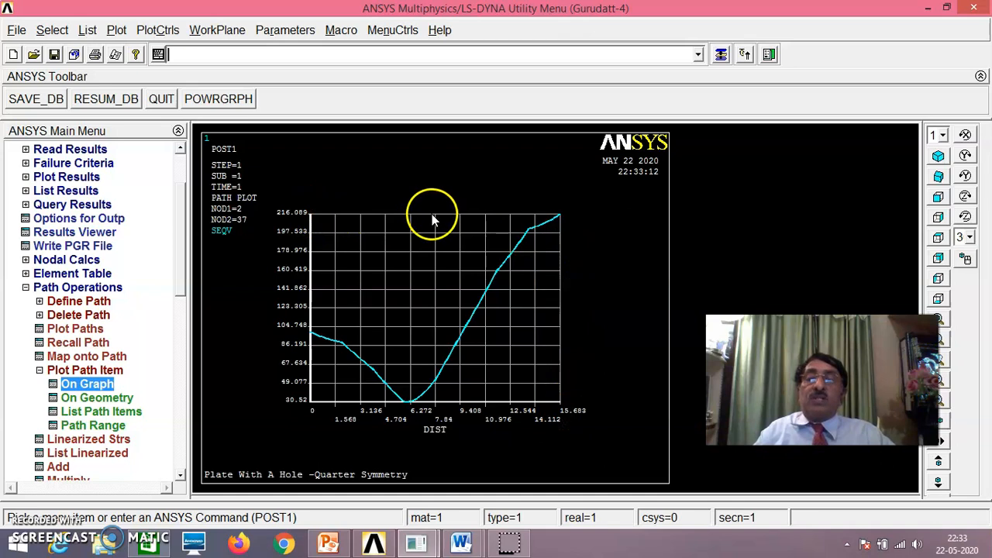
left_click(163, 31)
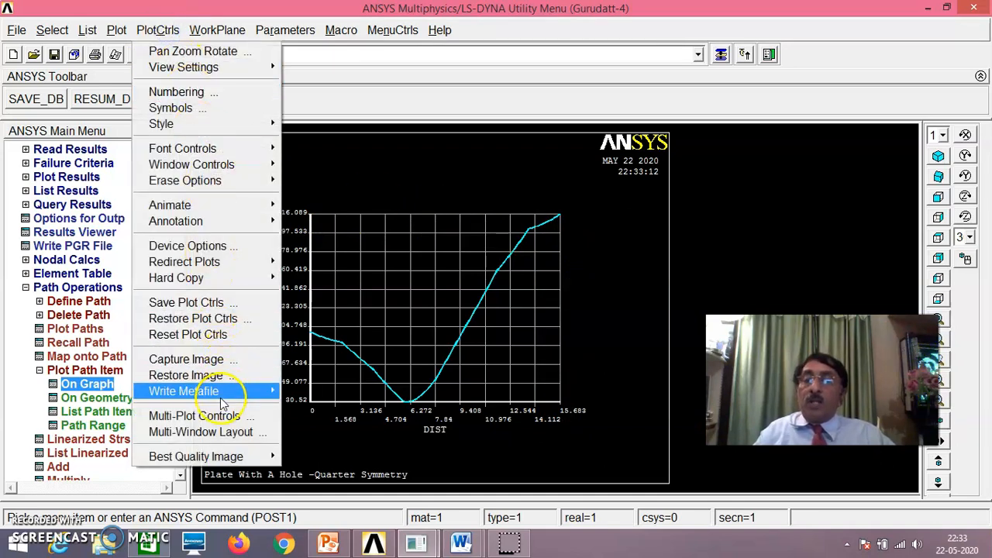
left_click(398, 178)
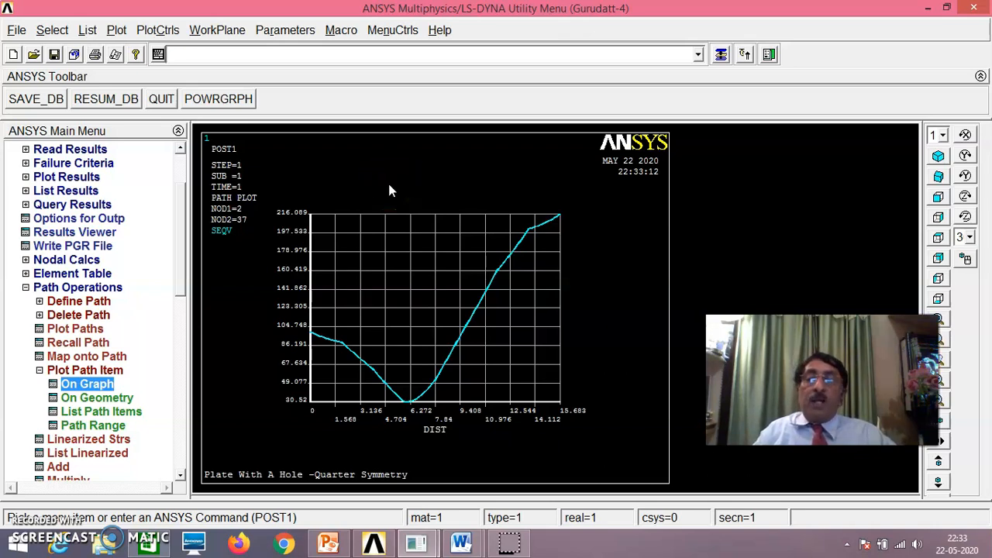
left_click(417, 214)
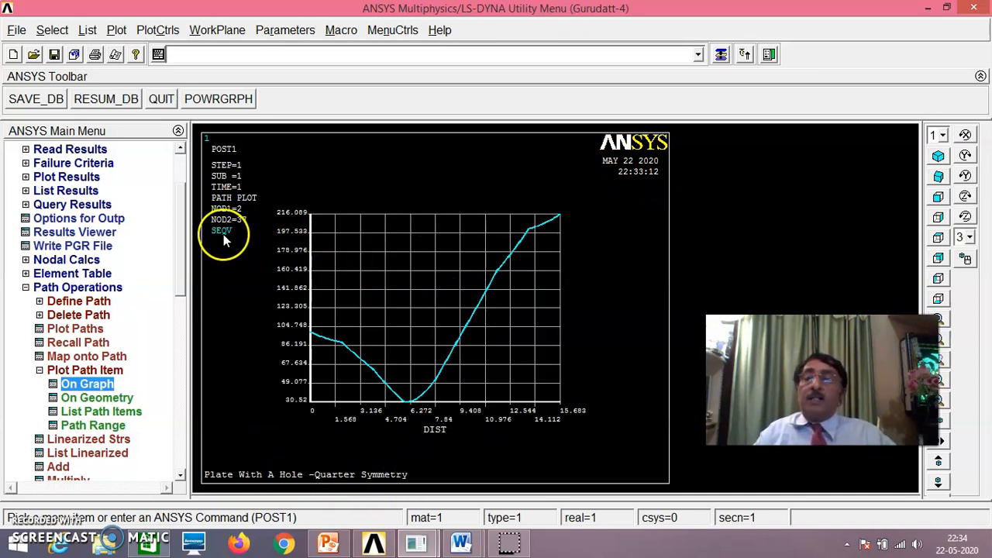
Replace the path graph with the multi-plot display of the plate's model entities.
left_click(112, 33)
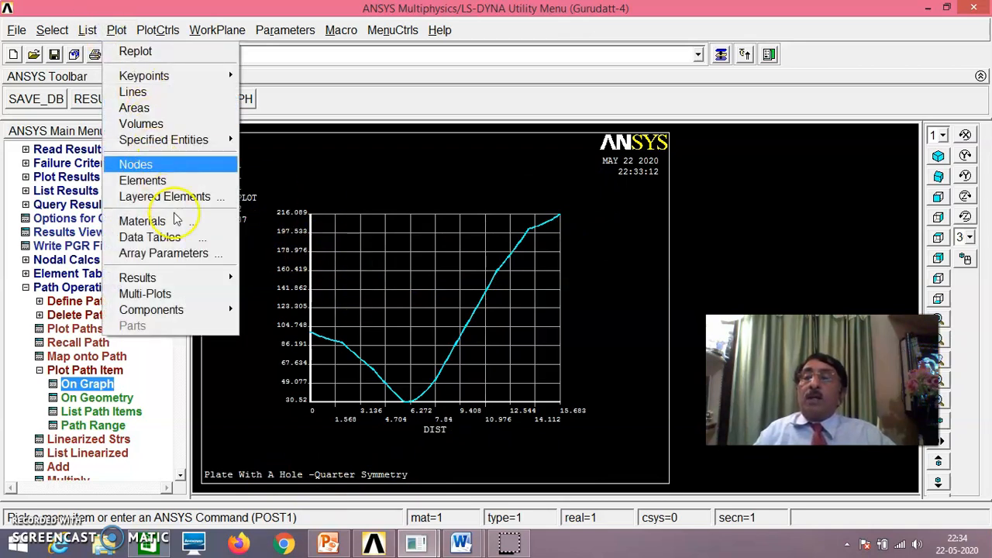
left_click(176, 292)
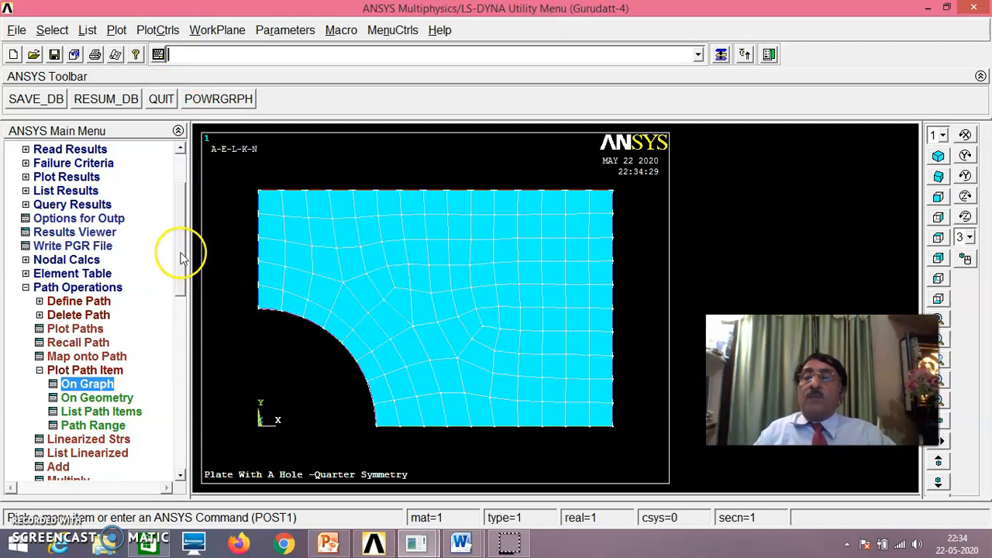
List the nodal solution for stress, with von Mises stress as the listed item.
scroll(181, 255, "up", 2)
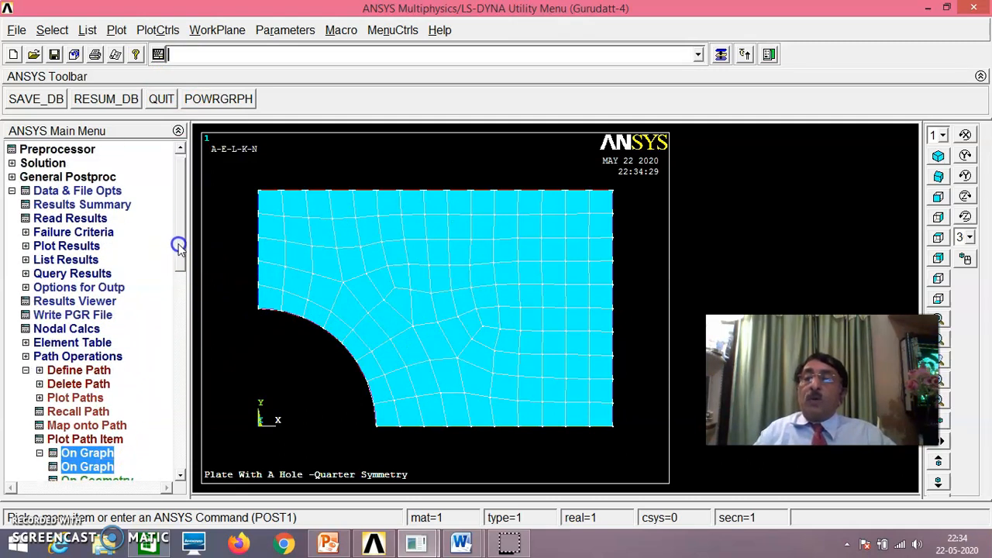
scroll(178, 256, "down", 2)
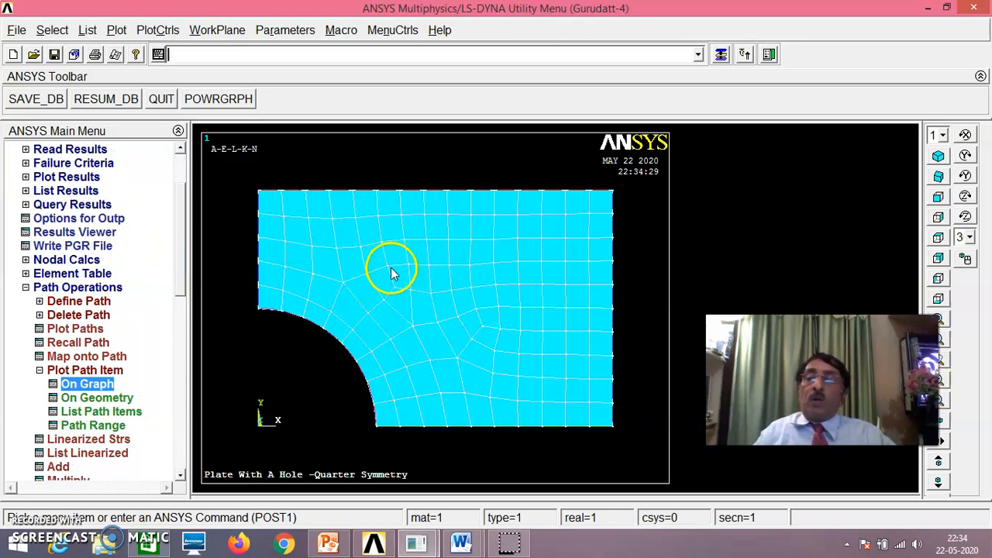
left_click(68, 191)
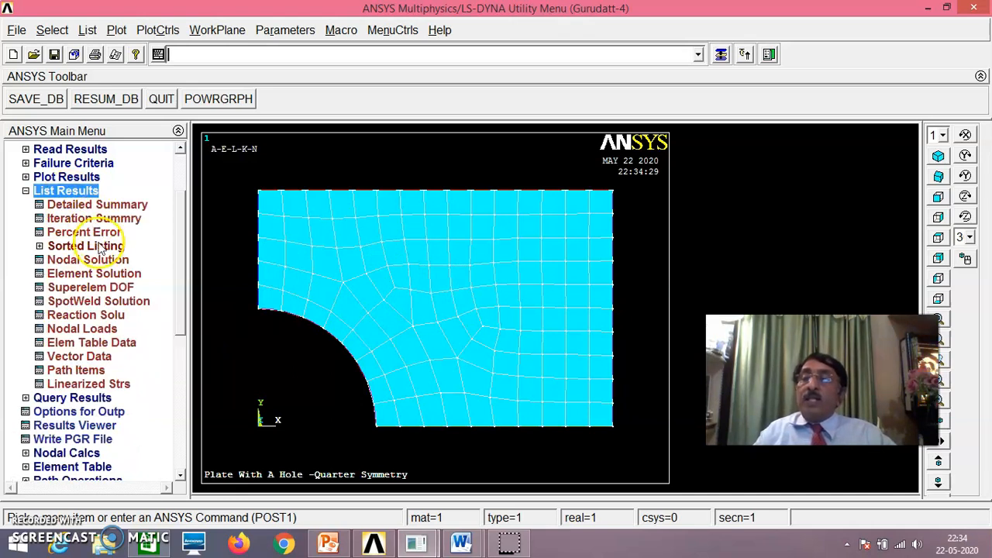
left_click(91, 260)
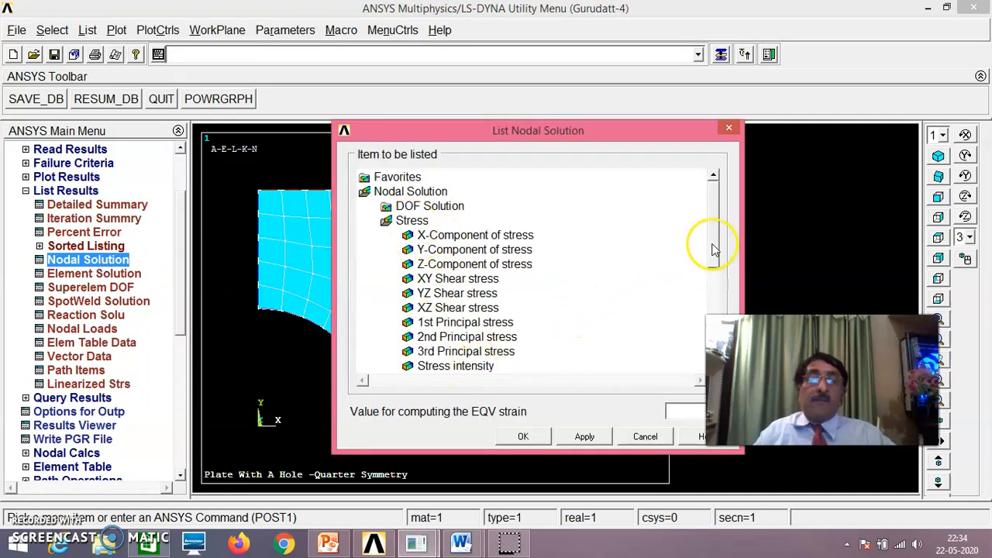
left_click(710, 277)
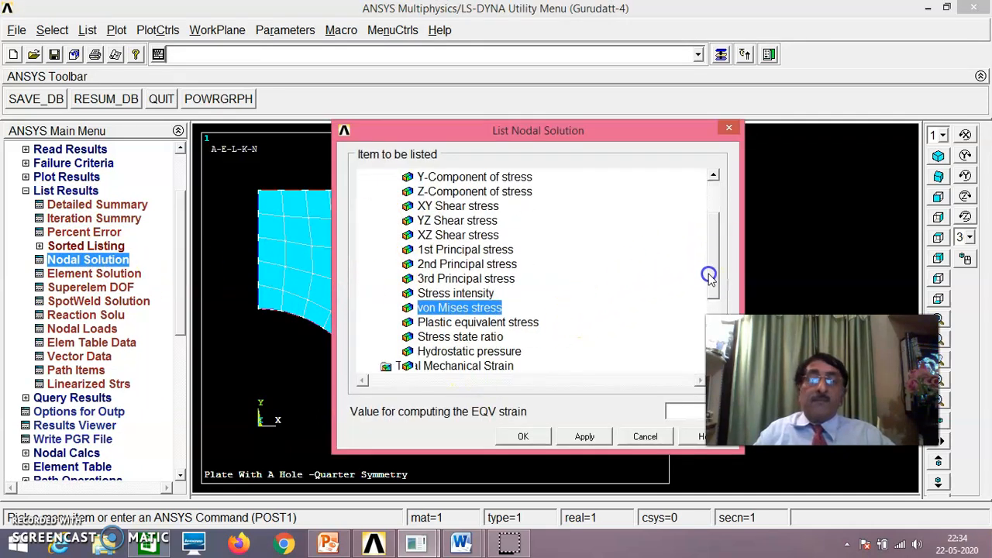
left_click(524, 437)
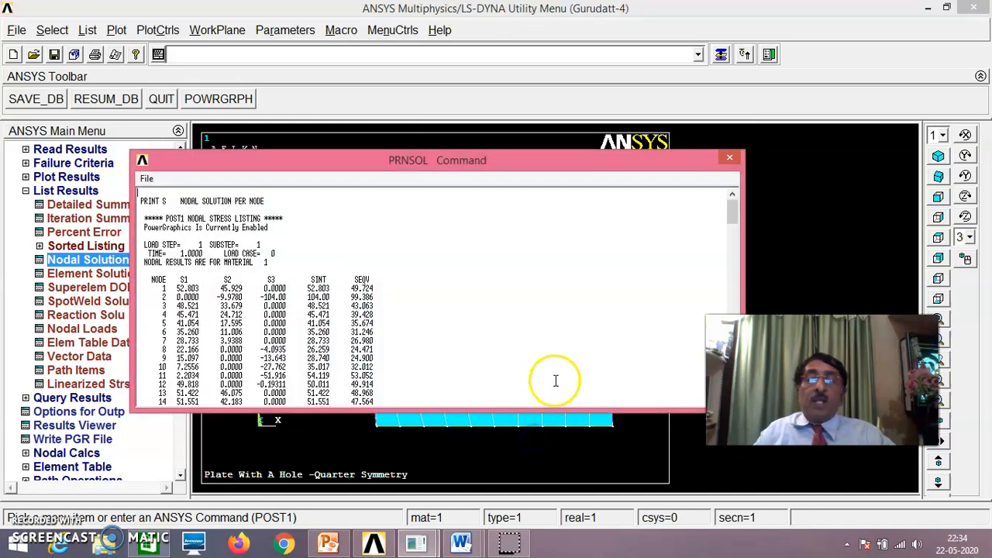
Examine the minimum and maximum stress values and their nodes at the end of the nodal stress listing, and close it.
left_click_drag(729, 210, 732, 404)
left_click(770, 259)
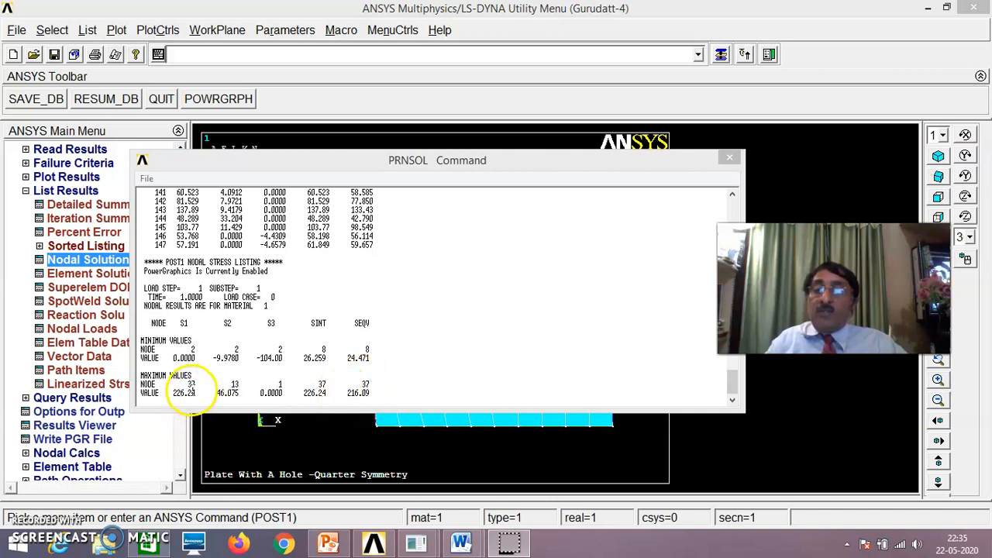
mouse_move(733, 388)
left_mouse_down()
mouse_move(725, 209)
mouse_move(728, 392)
left_mouse_up()
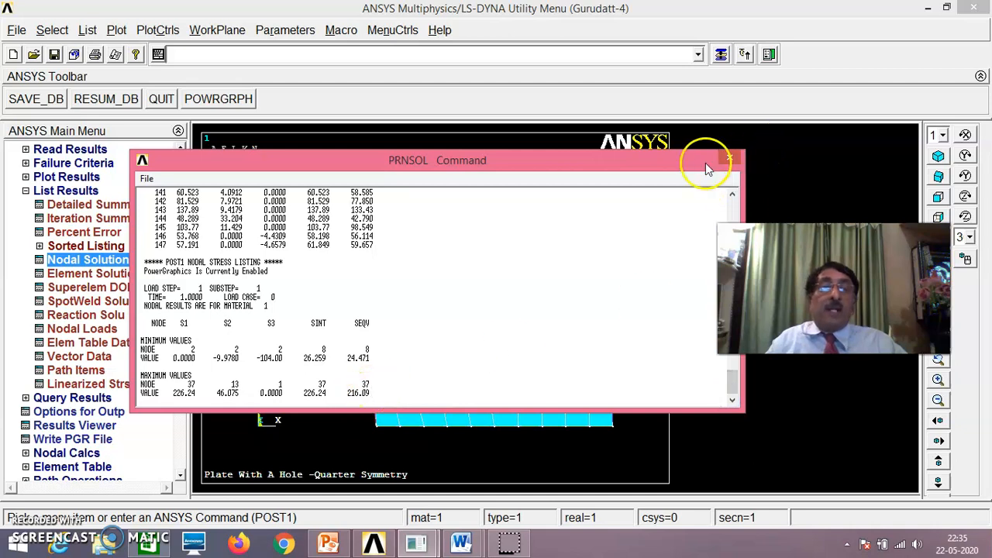
left_click(729, 160)
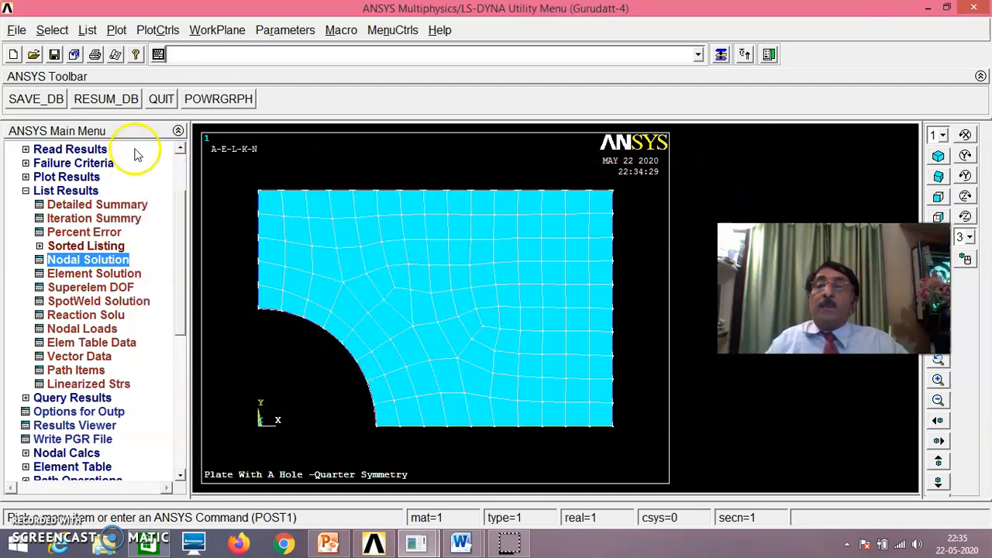
Turn on node numbers in the plot numbering controls and replot the plate.
left_click(158, 29)
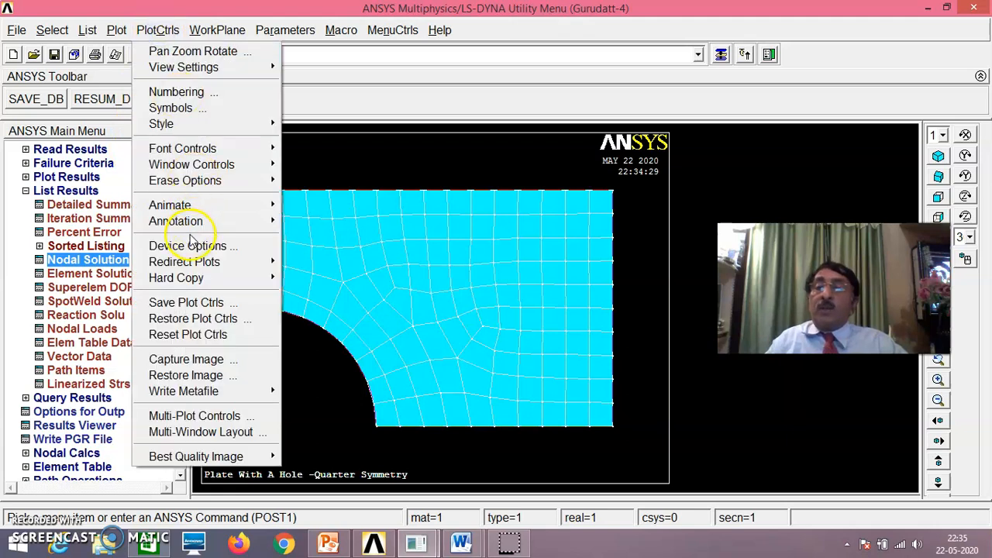
left_click(193, 93)
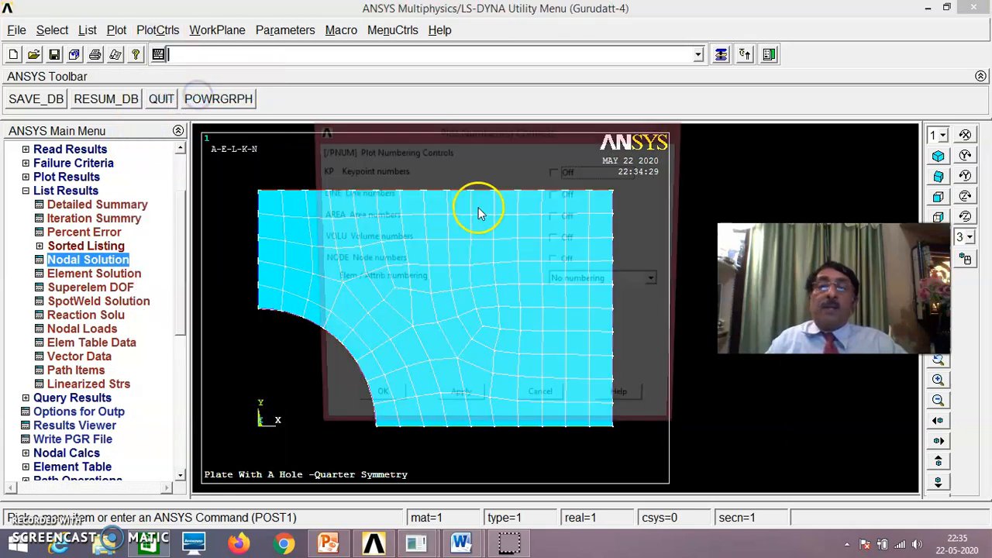
left_click(556, 261)
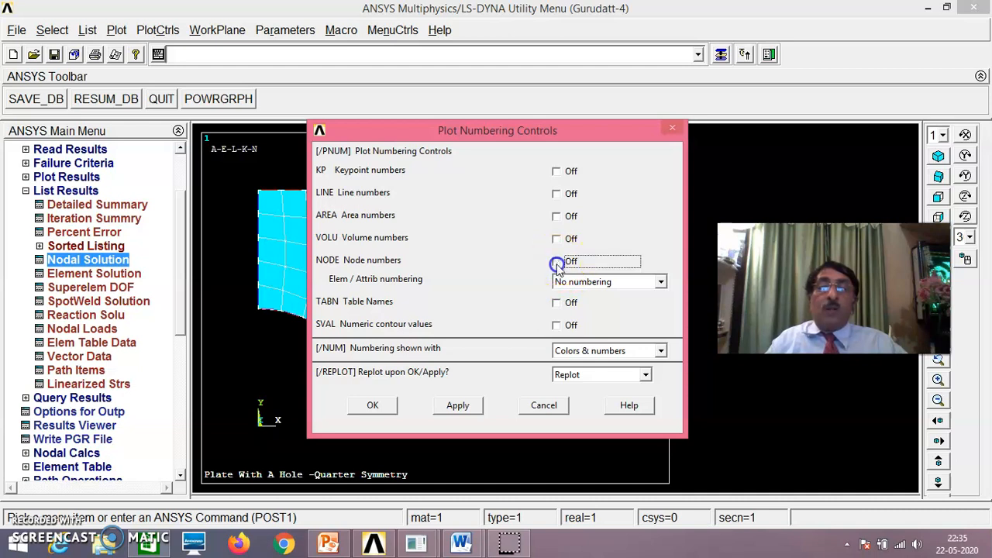
left_click(372, 405)
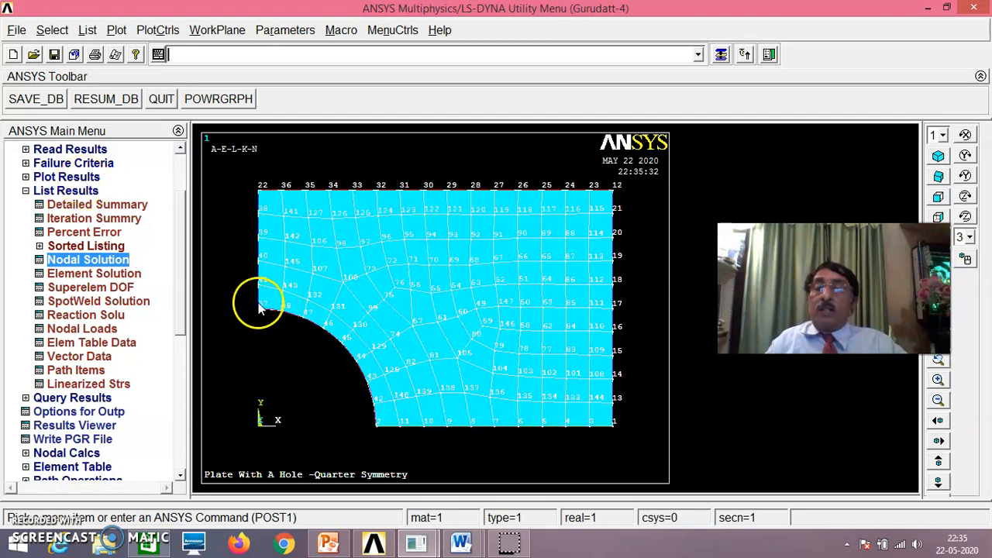
Plot the nodal von Mises stress contour on the deformed shape only, keeping the auto-calculated scale factor.
left_click(62, 177)
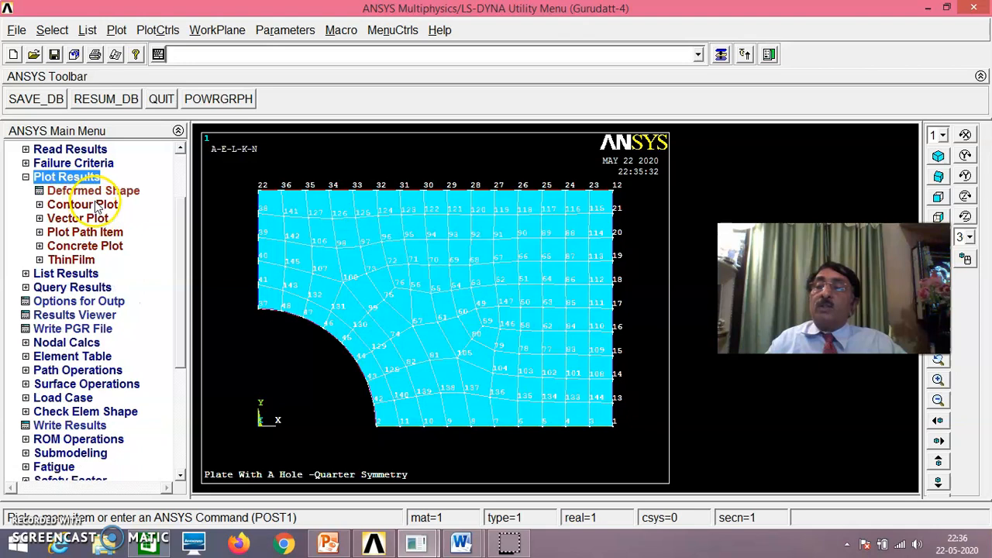
left_click(96, 206)
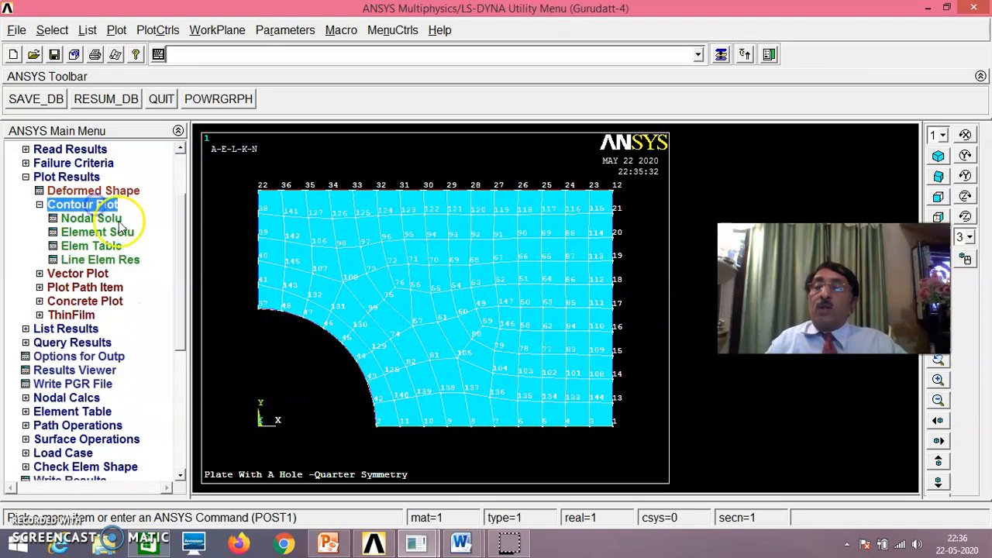
left_click(85, 220)
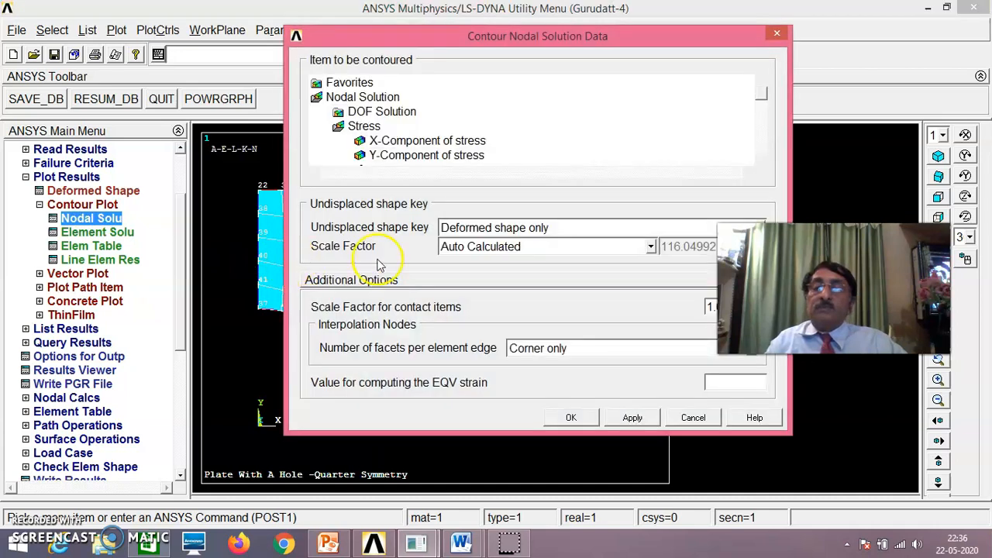
left_click(571, 419)
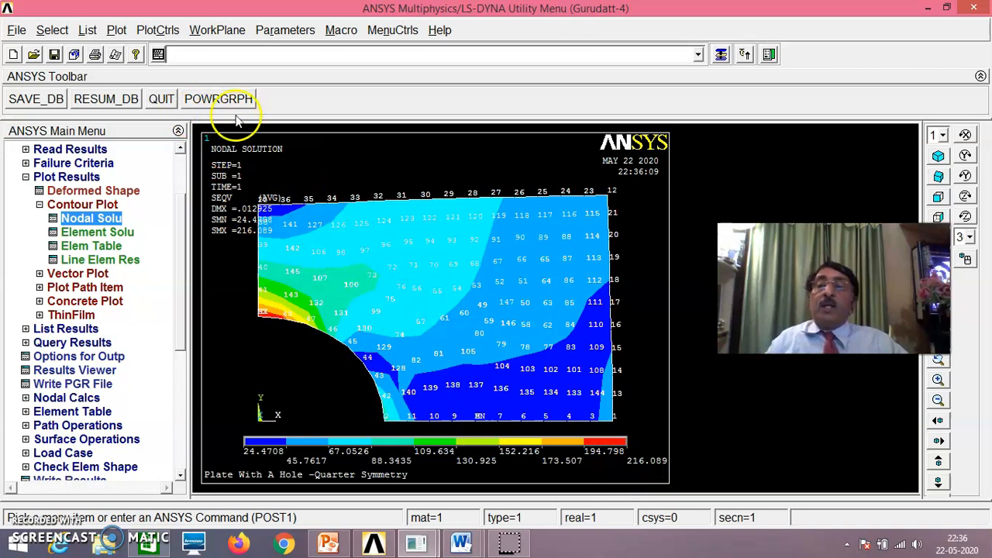
Return to the multi-plot display of the plate's model entities and turn off node numbers.
left_click(116, 29)
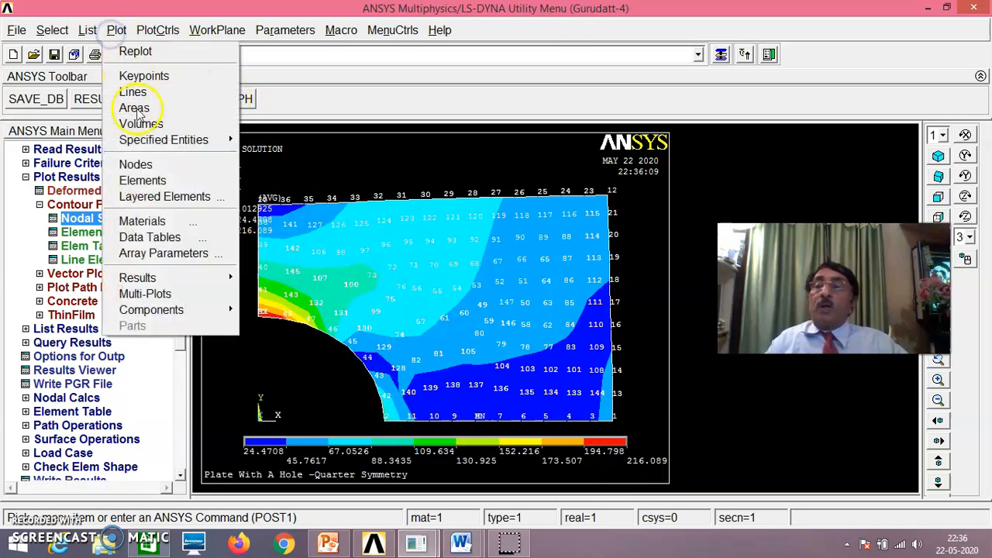
left_click(147, 293)
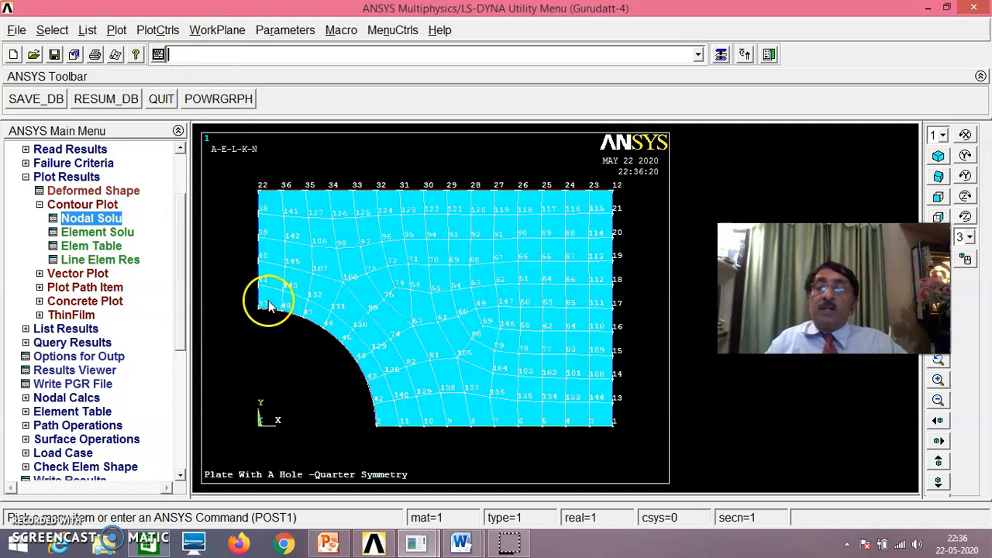
left_click(158, 29)
left_click(190, 91)
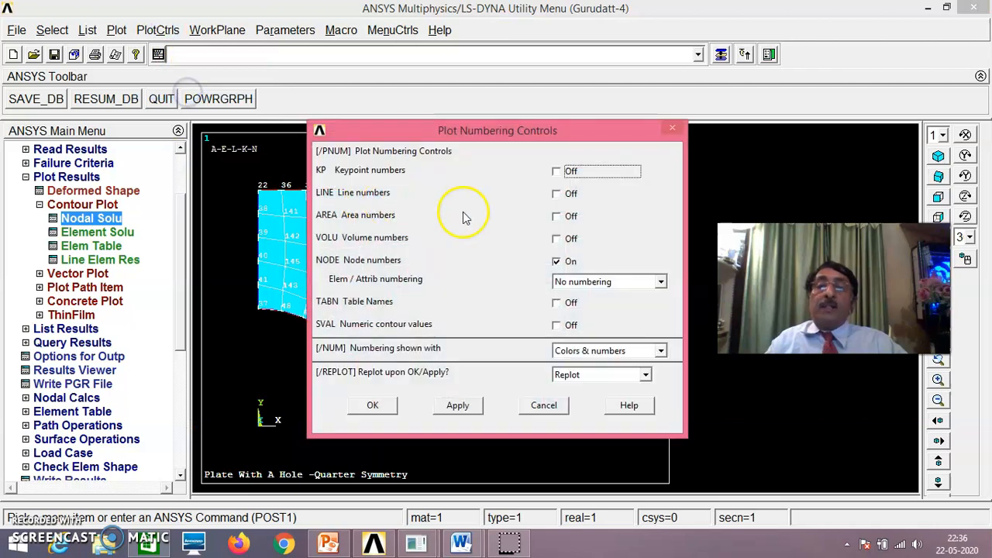
left_click(557, 262)
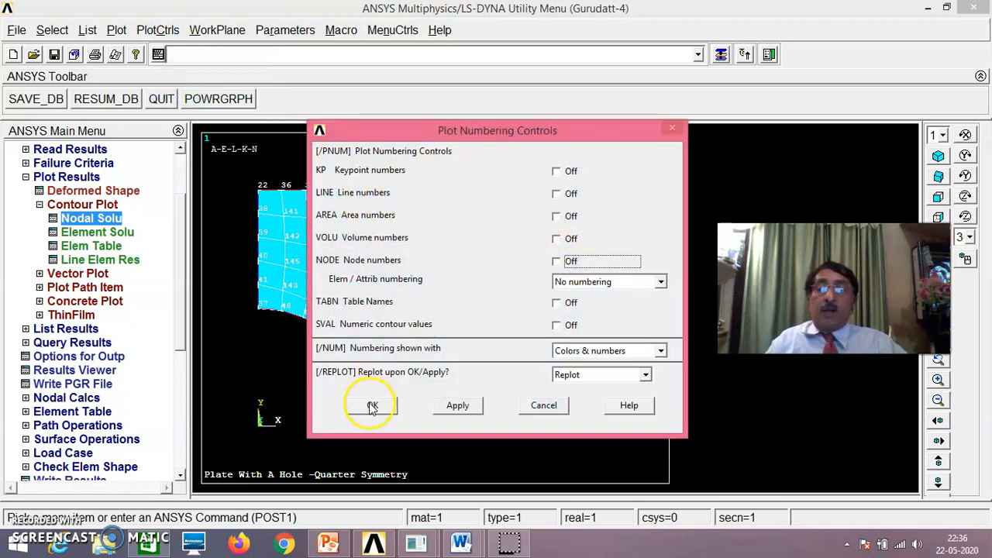
left_click(372, 404)
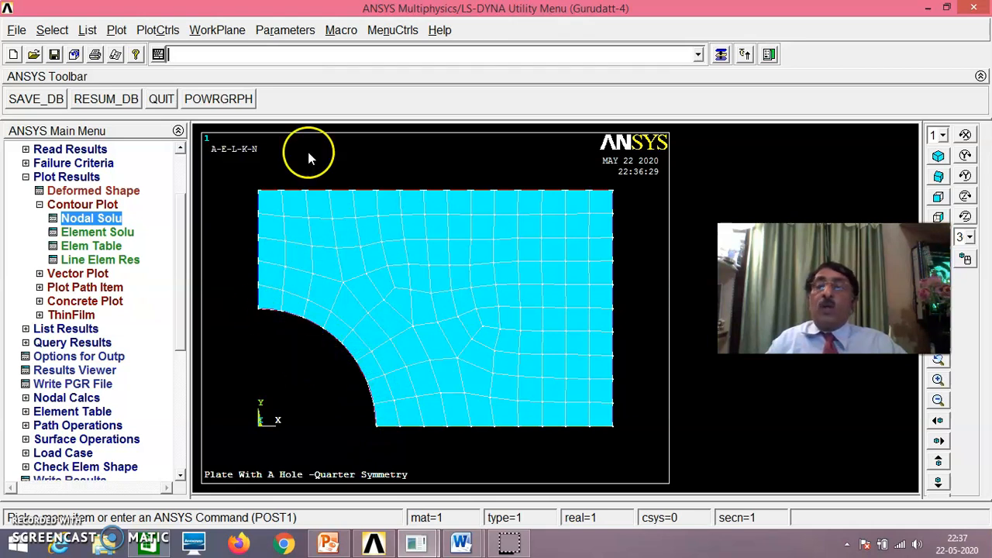
Animate the plate's deformed shape with 10 frames and a 0.5 second time delay, showing the deformed shape only.
left_click(159, 31)
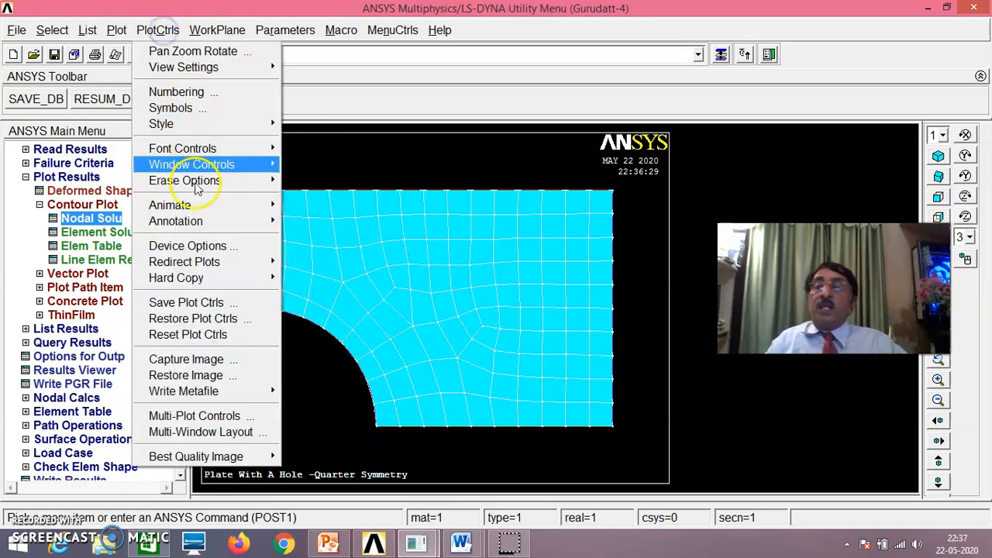
mouse_move(197, 210)
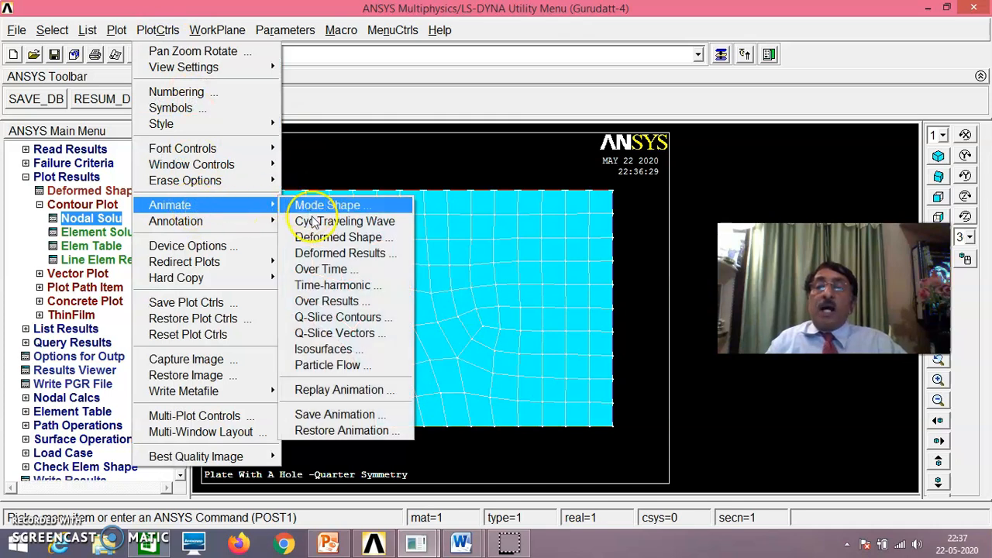
left_click(351, 237)
left_click(567, 226)
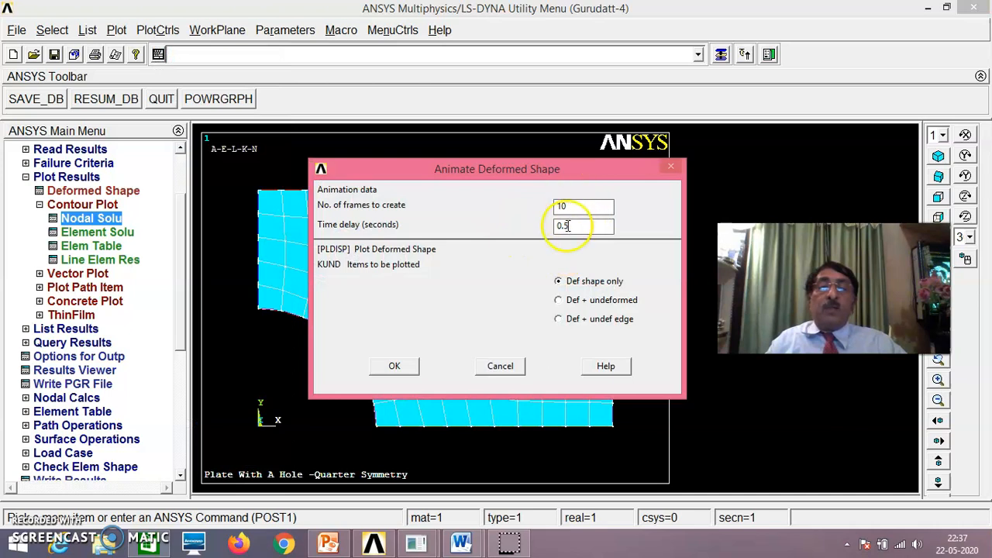
left_click(395, 368)
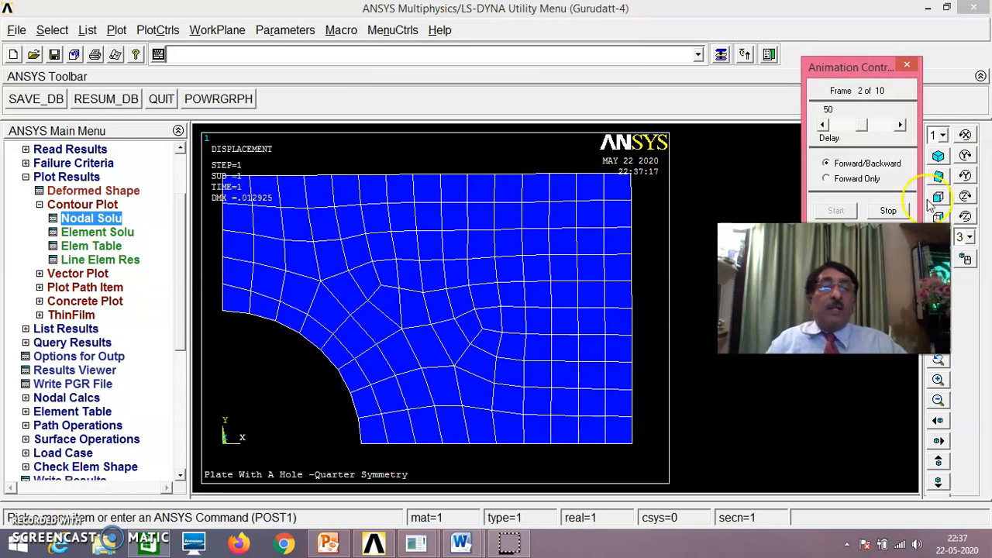
Close the deformed-shape animation controls and plot the plate's elements.
left_click_drag(835, 69, 736, 264)
left_click(736, 450)
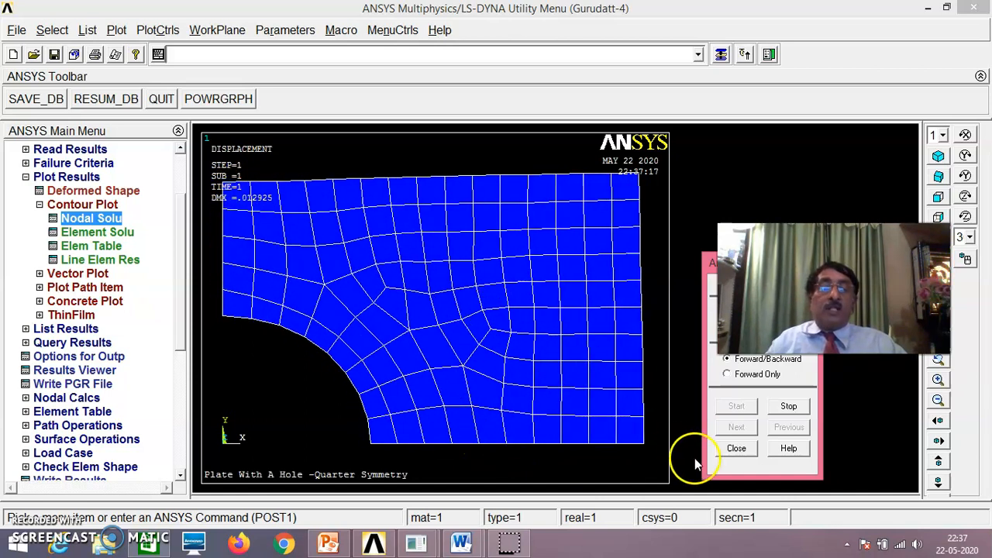
left_click(736, 449)
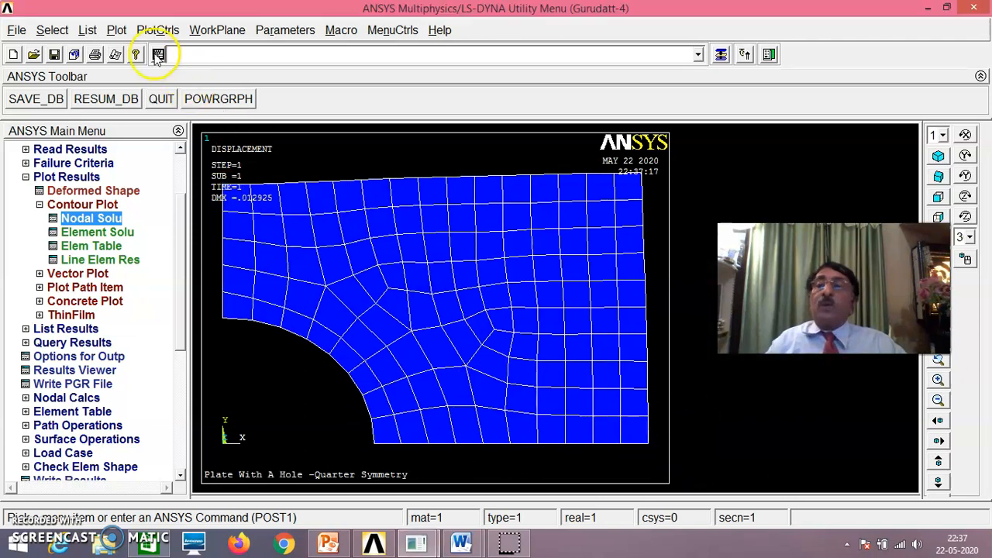
left_click(117, 31)
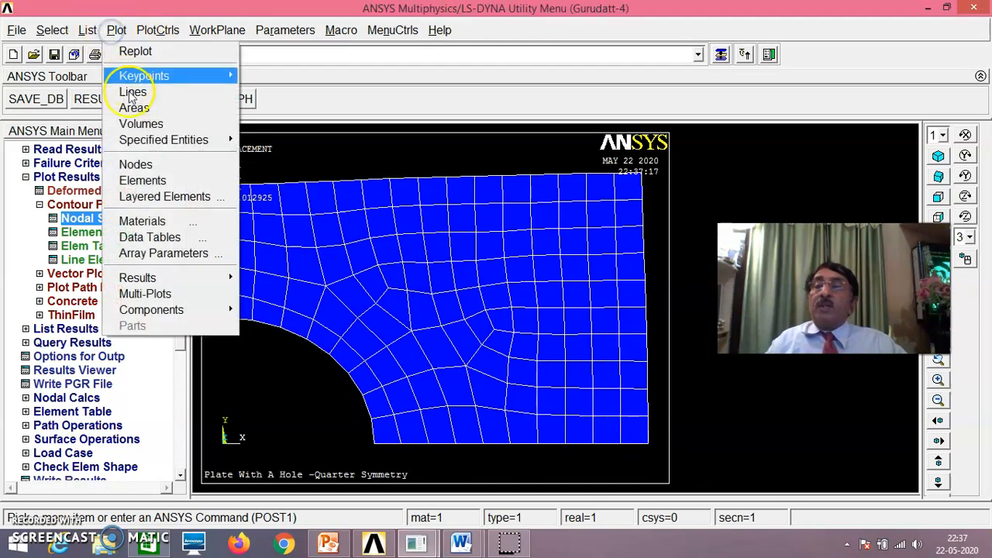
left_click(151, 180)
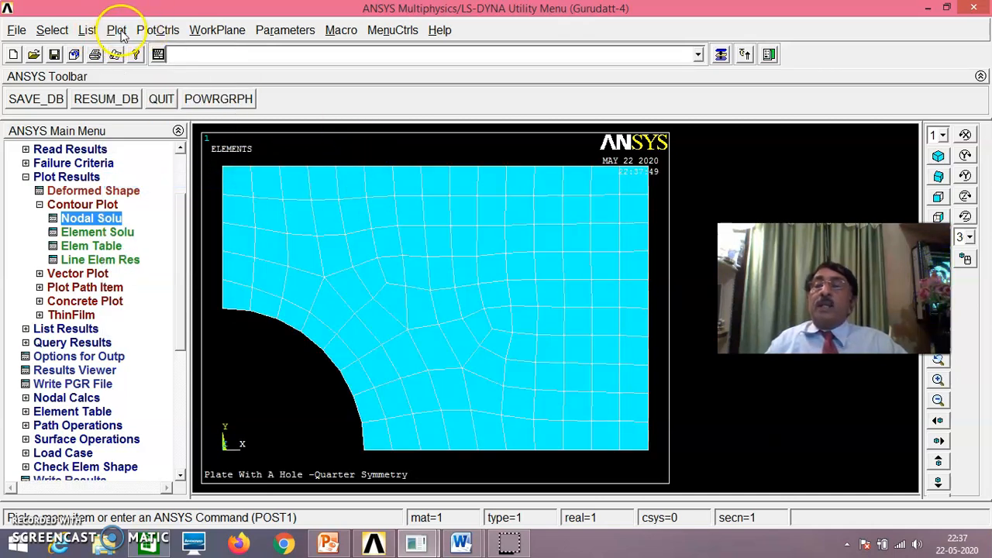
Animate the plate's von Mises nodal stress contour with 10 frames and a 0.5 second time delay.
left_click(162, 29)
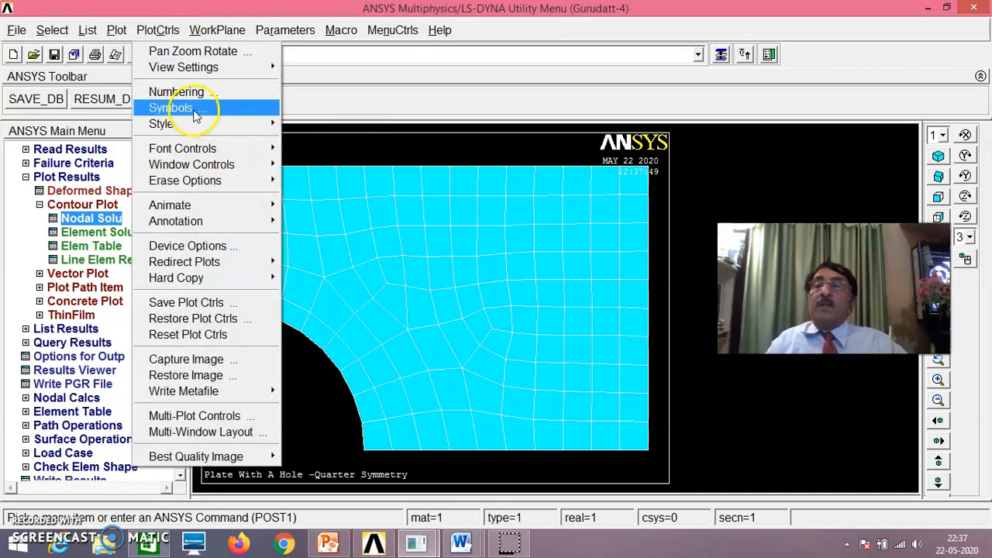
mouse_move(182, 207)
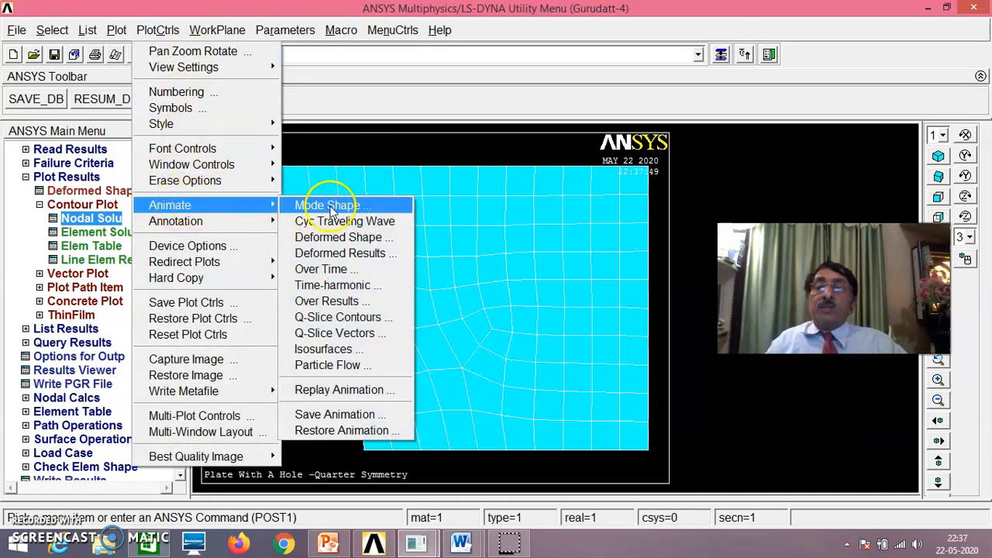
left_click(345, 253)
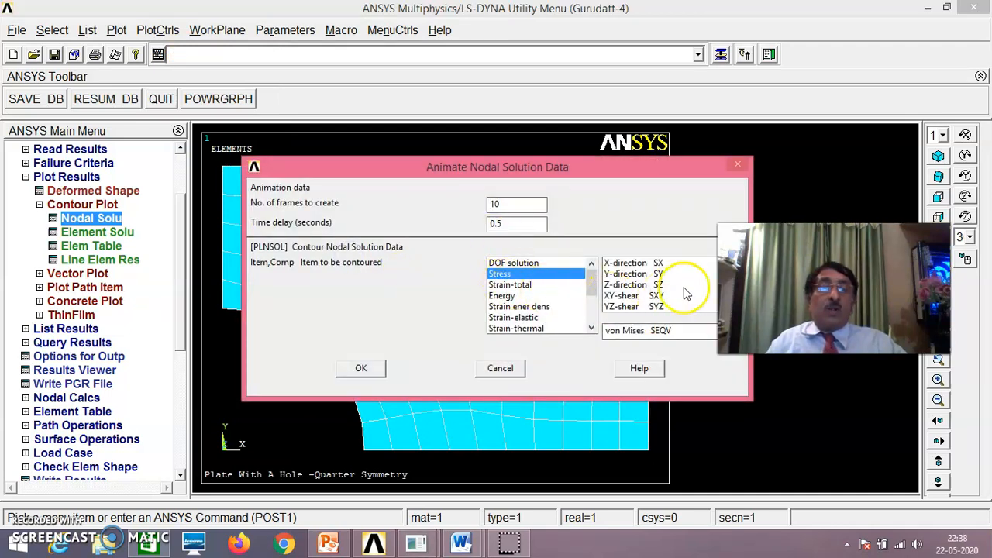
left_click_drag(613, 170, 513, 165)
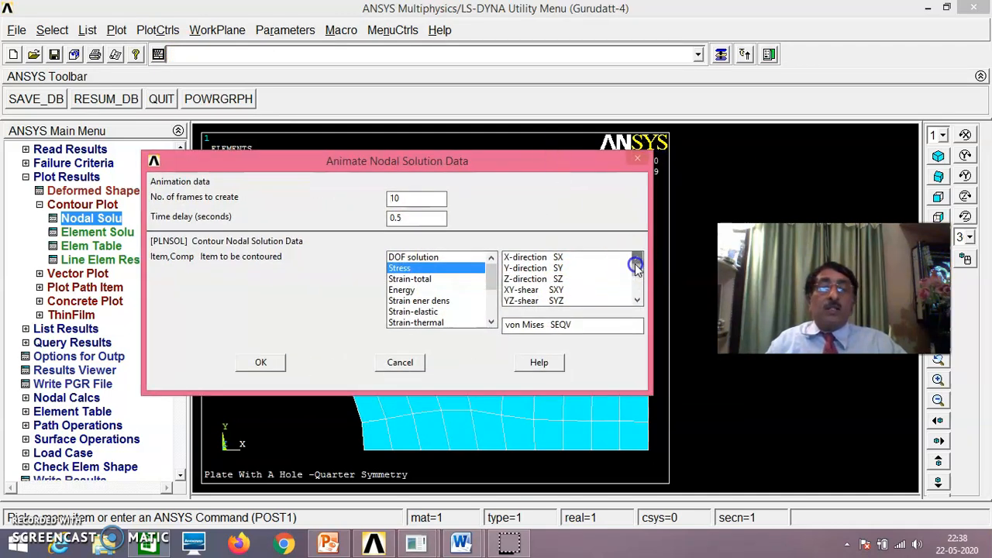
left_click(639, 273)
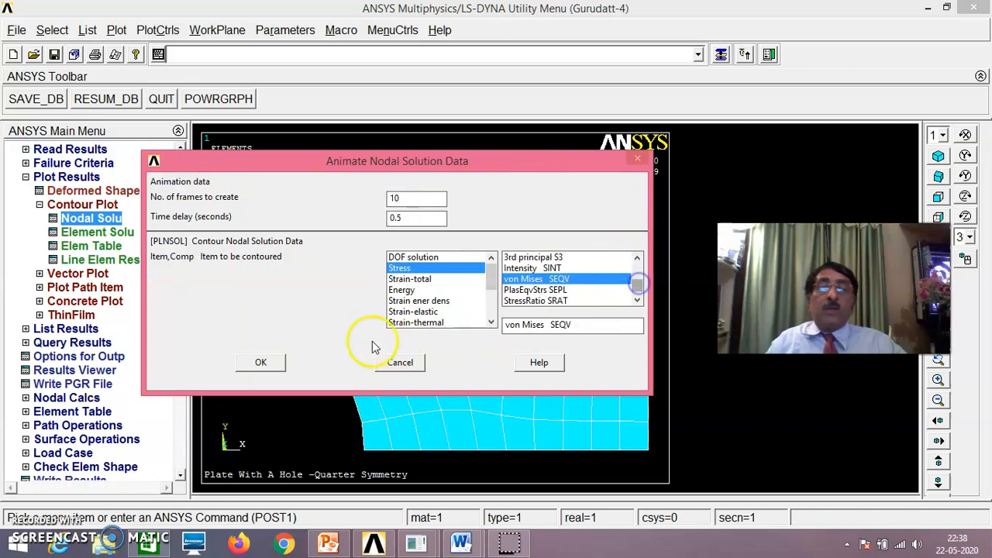
left_click(263, 364)
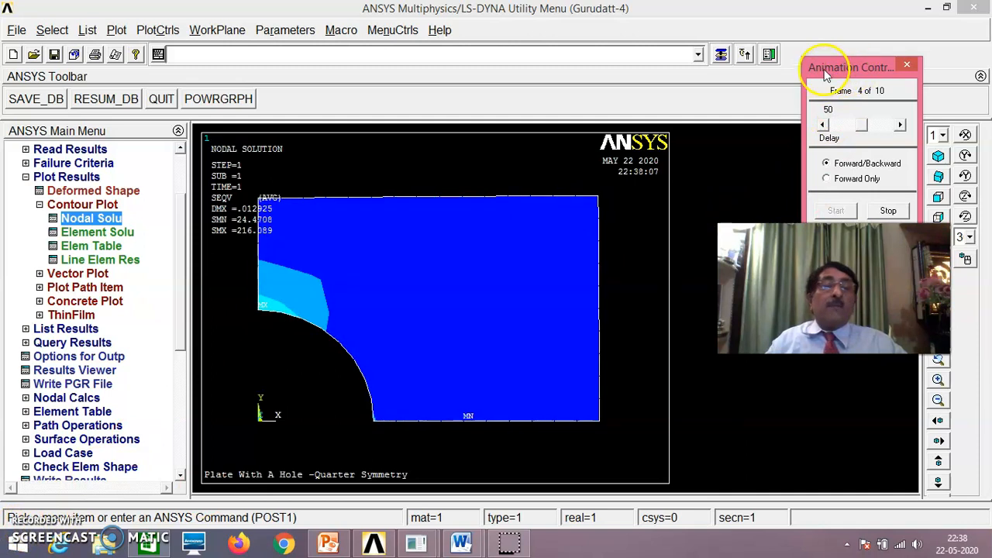
Close the von Mises stress animation controls and plot the plate's elements again.
left_click_drag(803, 69, 541, 79)
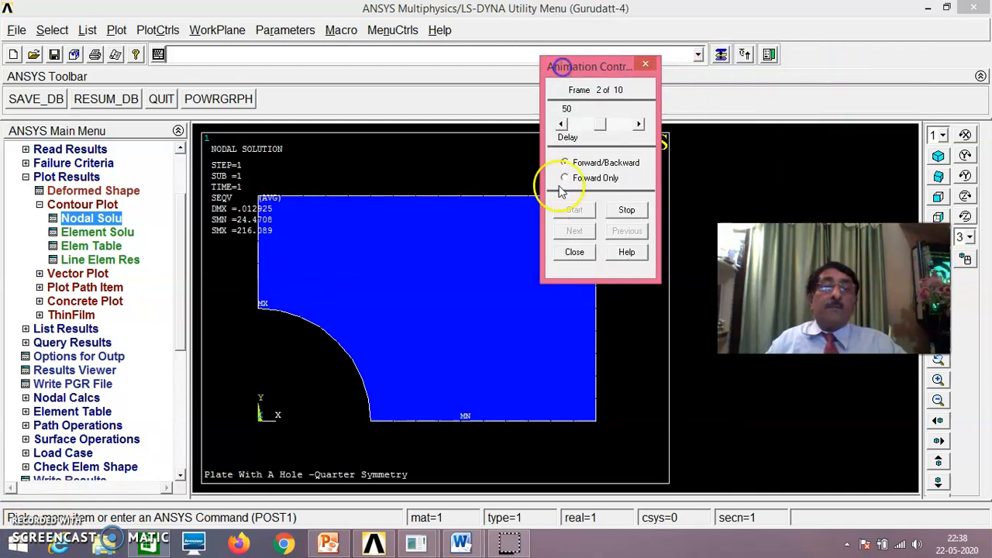
left_click(577, 255)
left_click(116, 30)
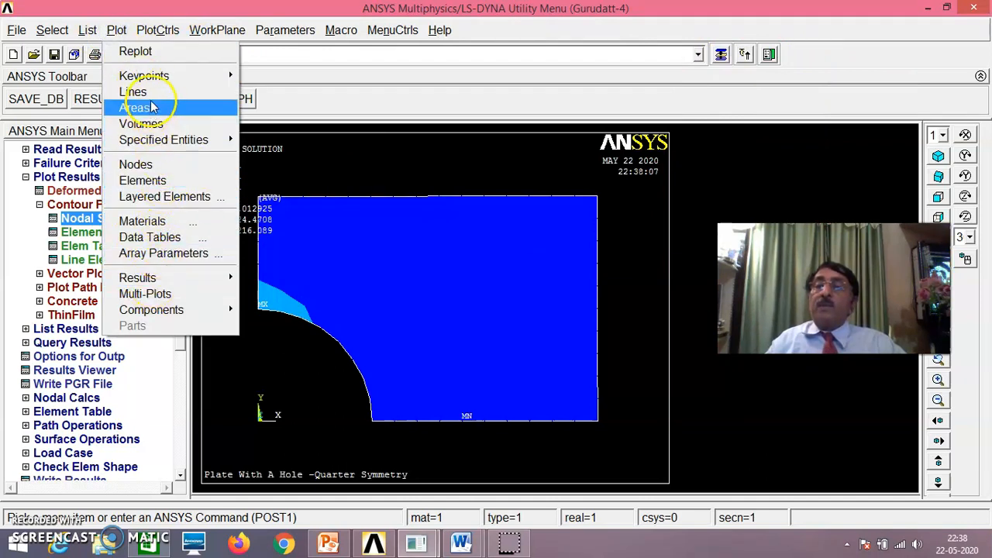
left_click(143, 181)
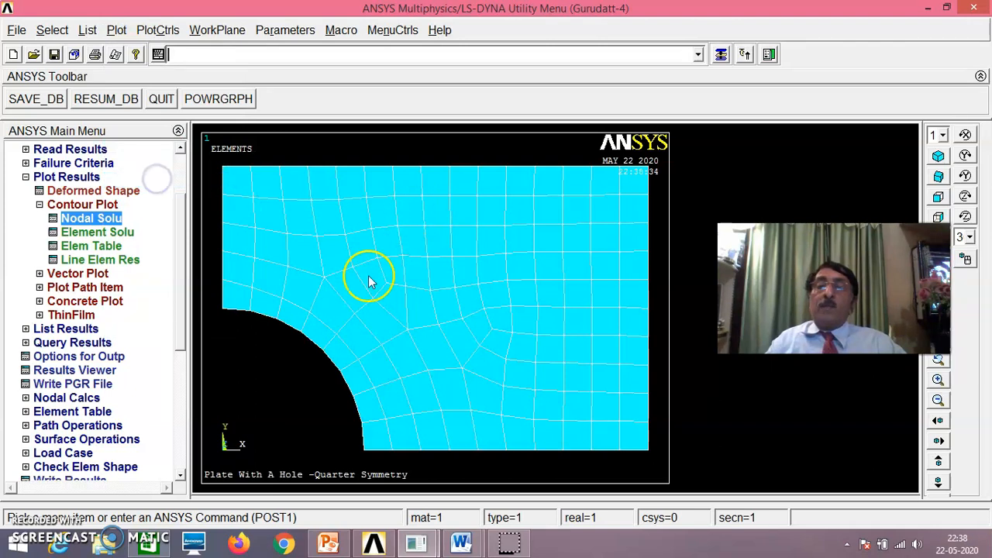
left_click(16, 30)
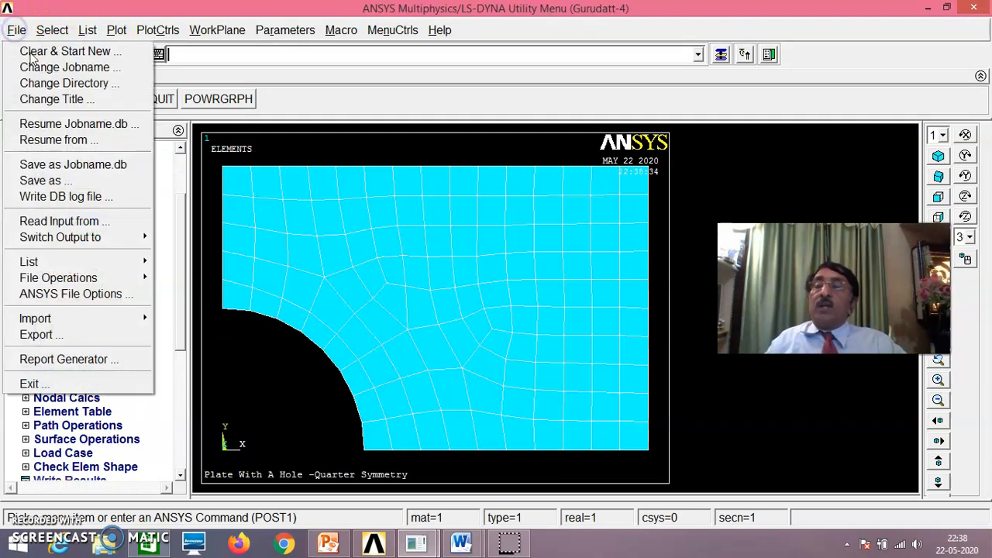
left_click(58, 181)
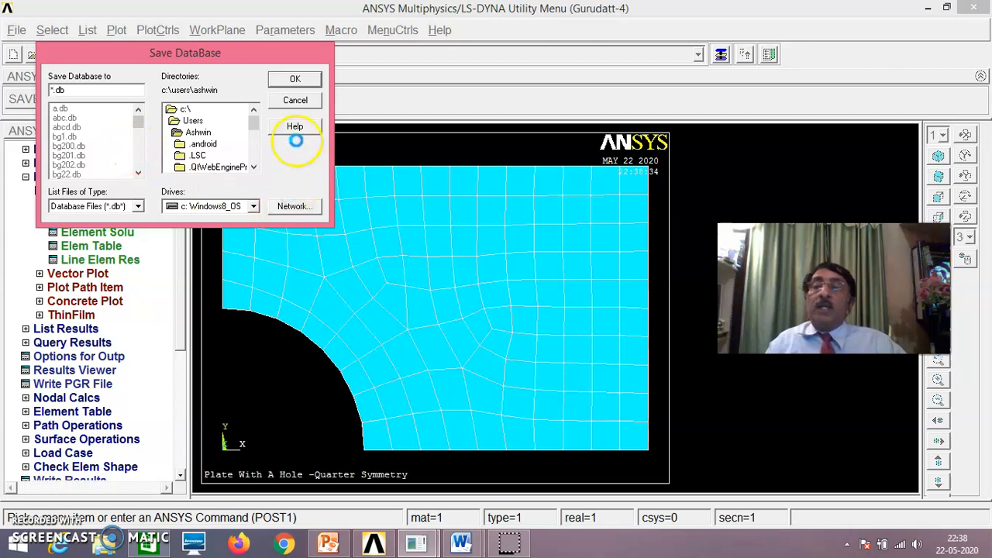
left_click(295, 103)
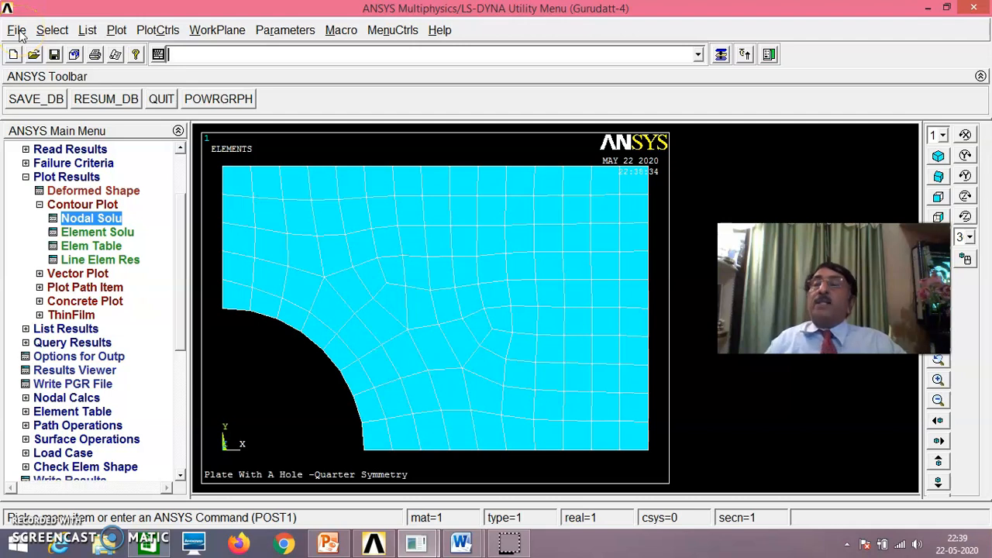
left_click(17, 31)
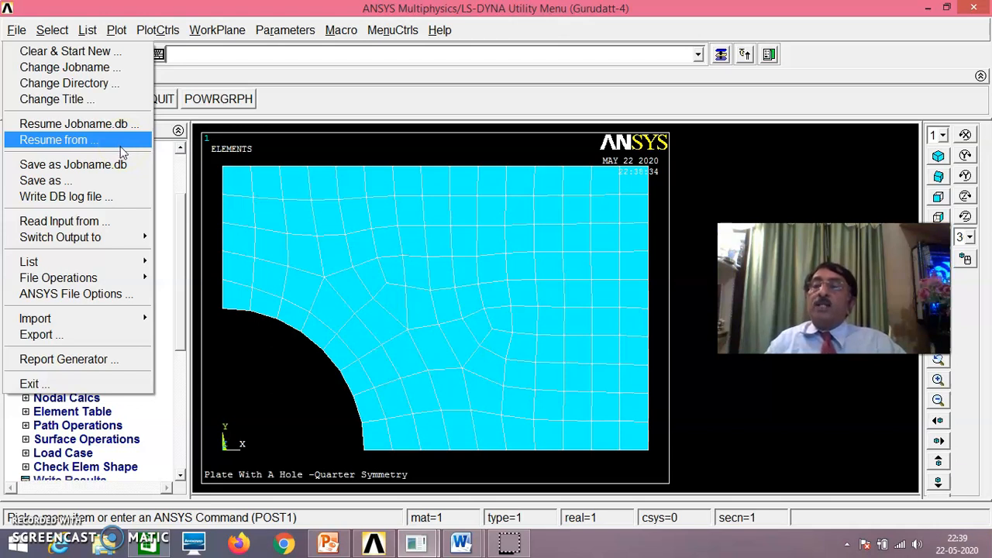
left_click(270, 149)
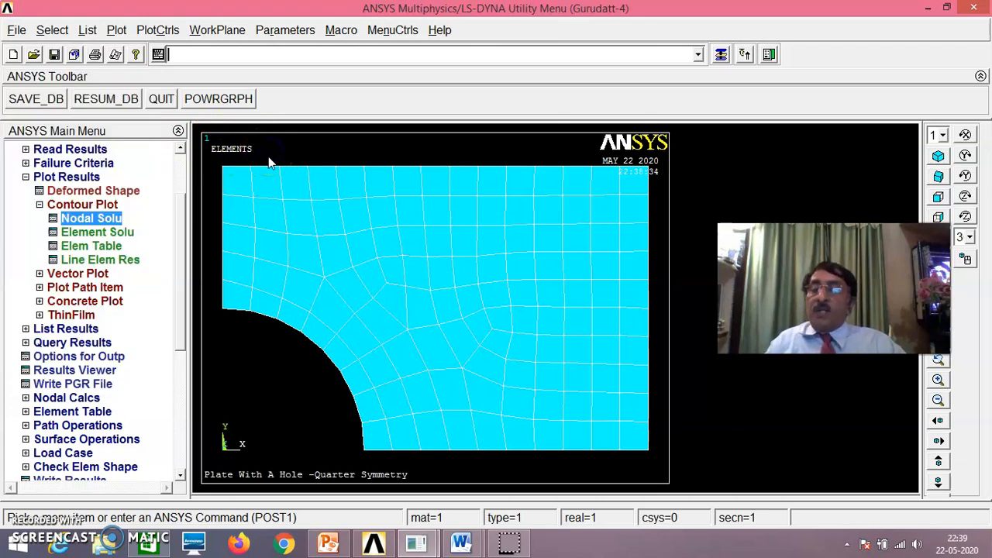